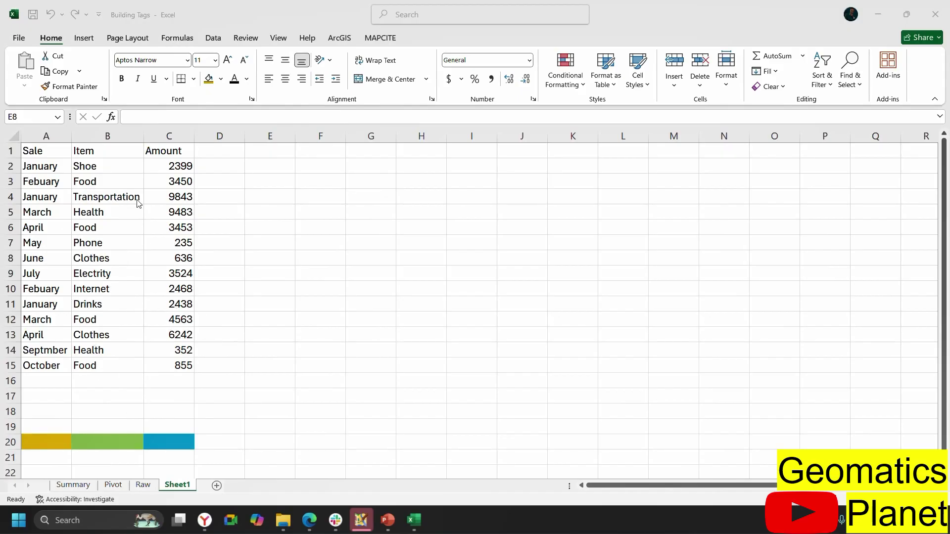
# - Rename the header in A1 to Months and make the header row A1:C1 bold
pyautogui.click(39, 153)
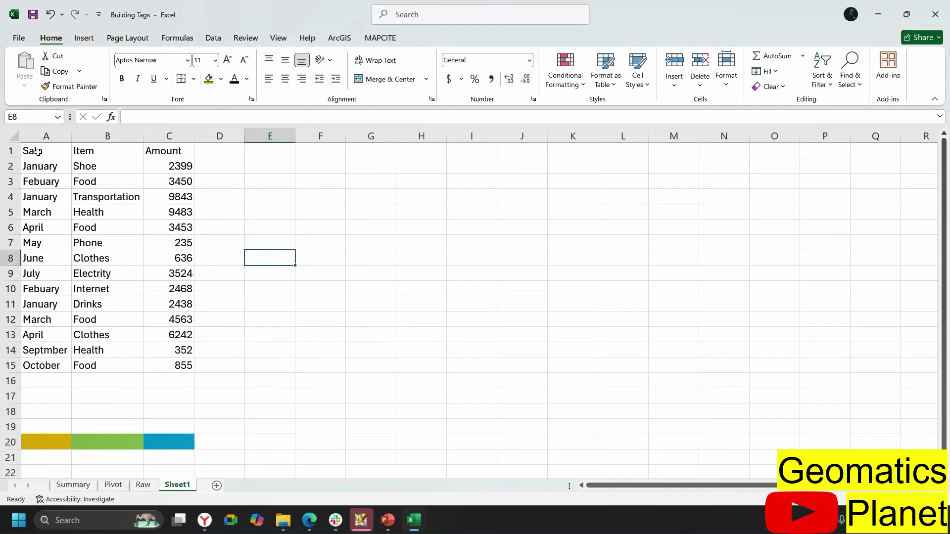
pyautogui.click(38, 152)
pyautogui.write('Mont')
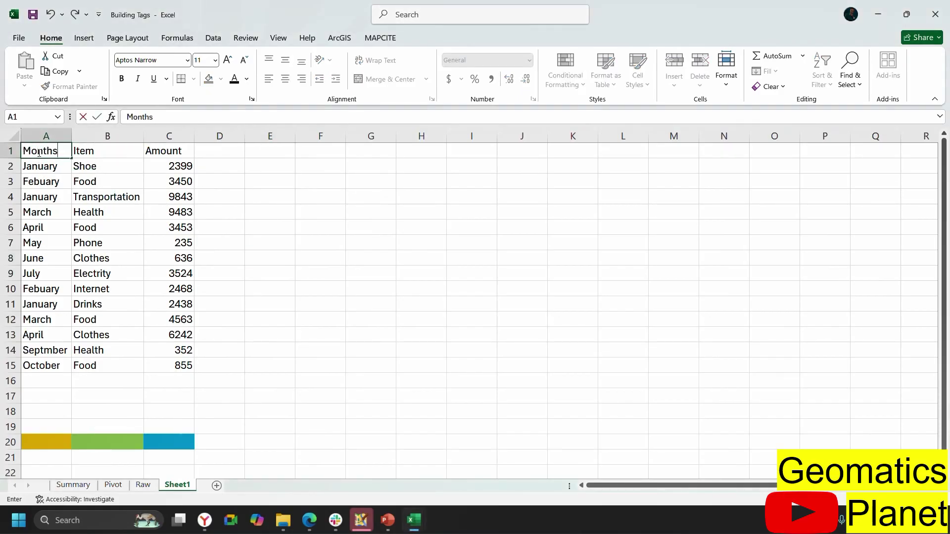
pyautogui.write('hs')
pyautogui.click(109, 179)
pyautogui.click(99, 152)
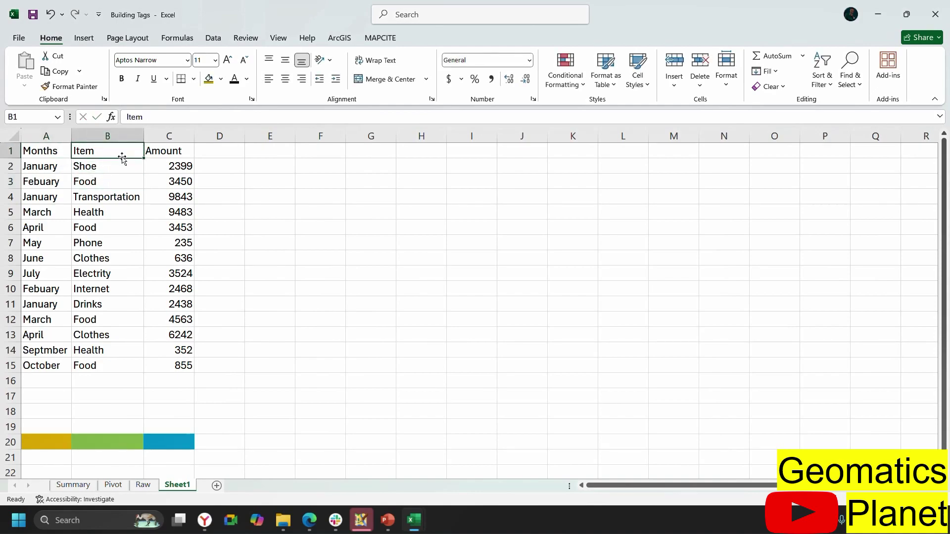
pyautogui.moveTo(49, 153); pyautogui.dragTo(159, 150)
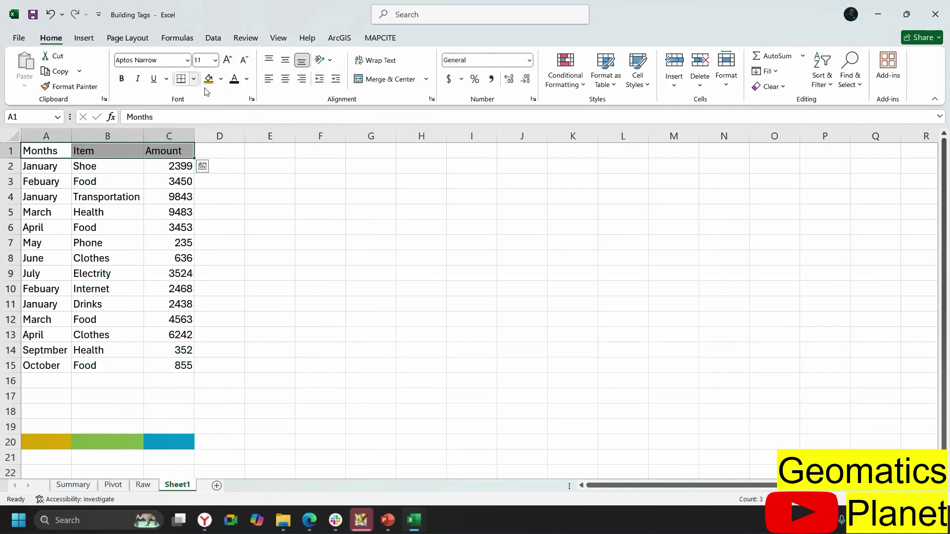
pyautogui.click(121, 79)
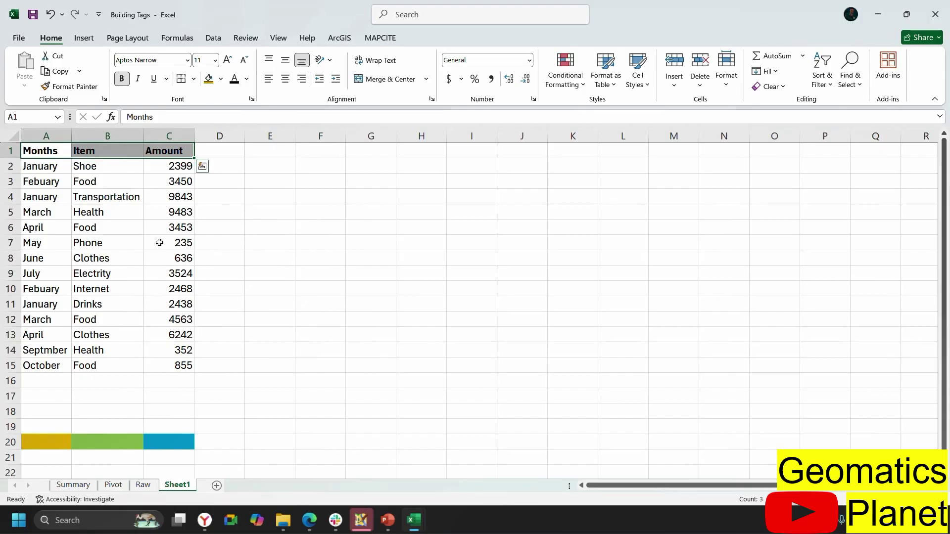
# - Examine the repeated items and months in the table and the coloured cells in row 20
pyautogui.click(88, 197)
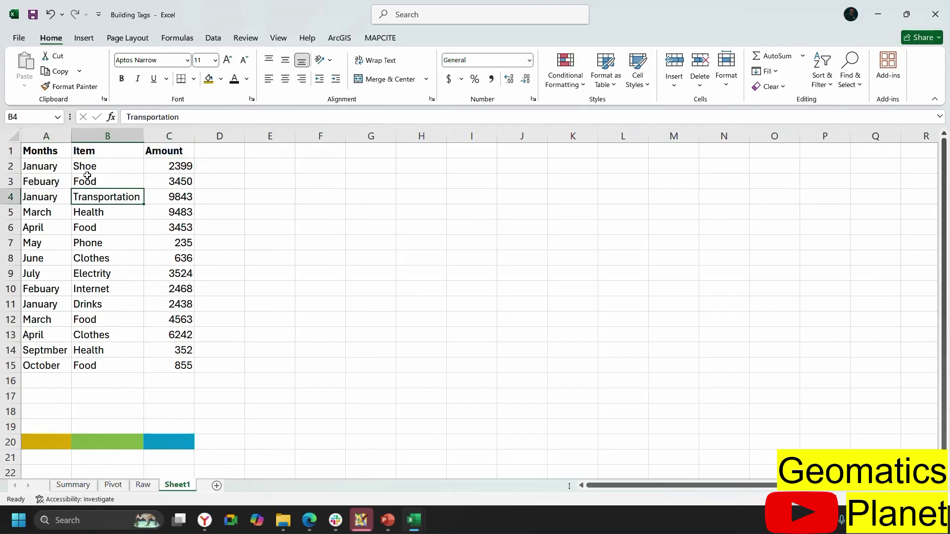
pyautogui.click(101, 183)
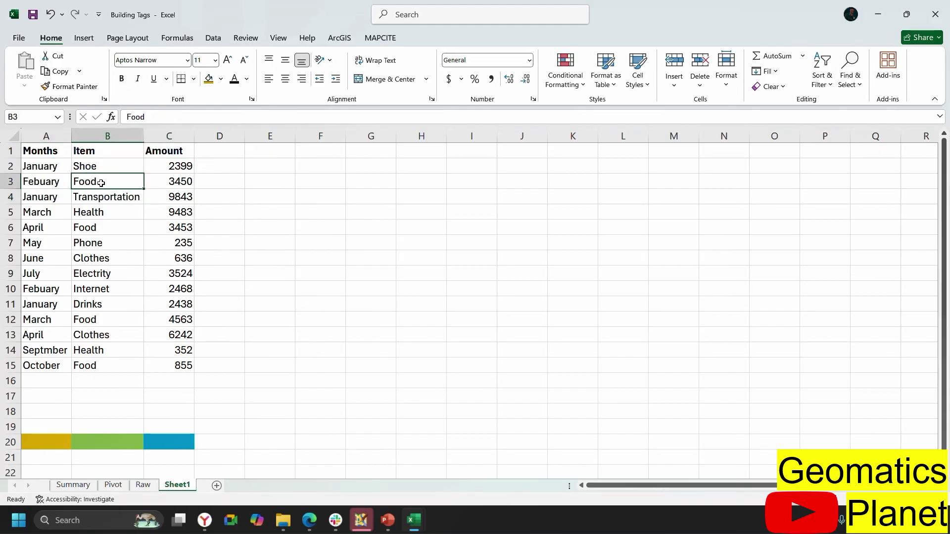
pyautogui.click(97, 226)
pyautogui.click(96, 319)
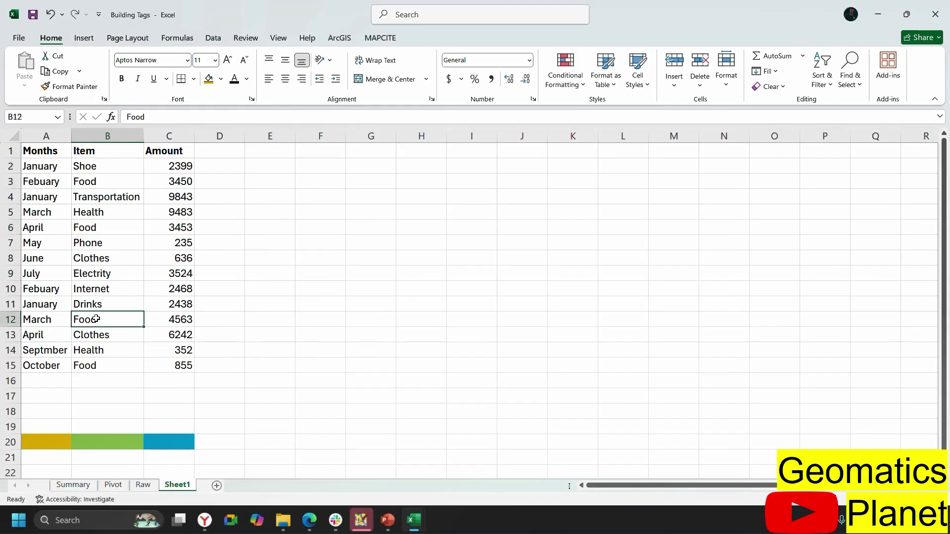
pyautogui.click(98, 366)
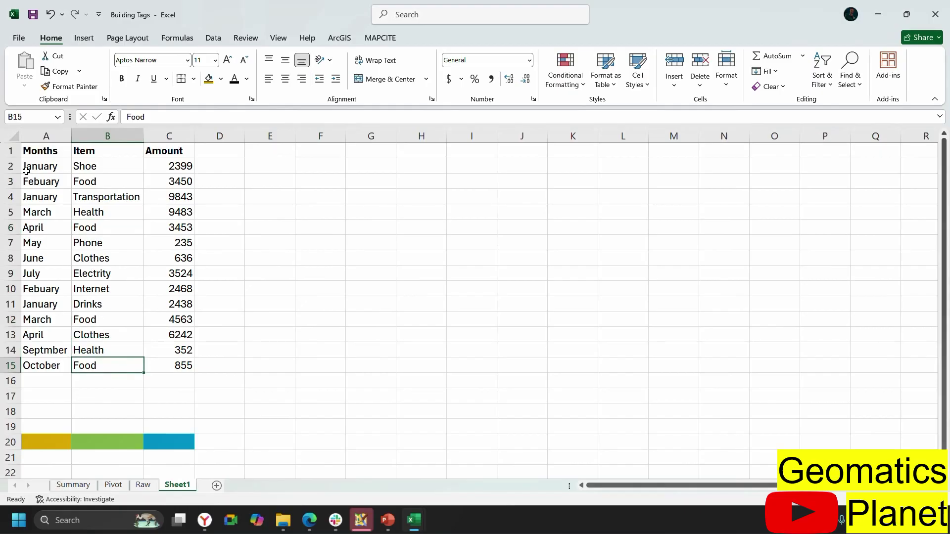
pyautogui.click(41, 164)
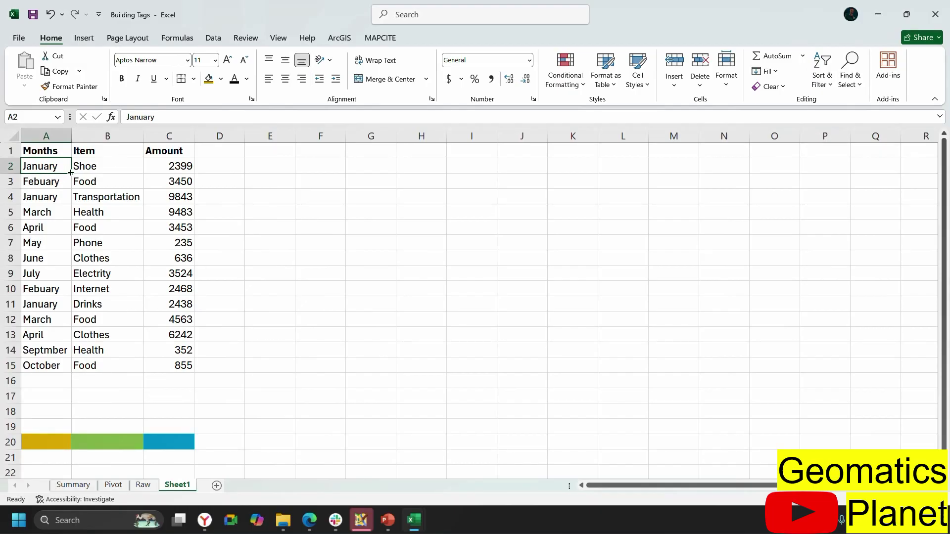
pyautogui.click(51, 200)
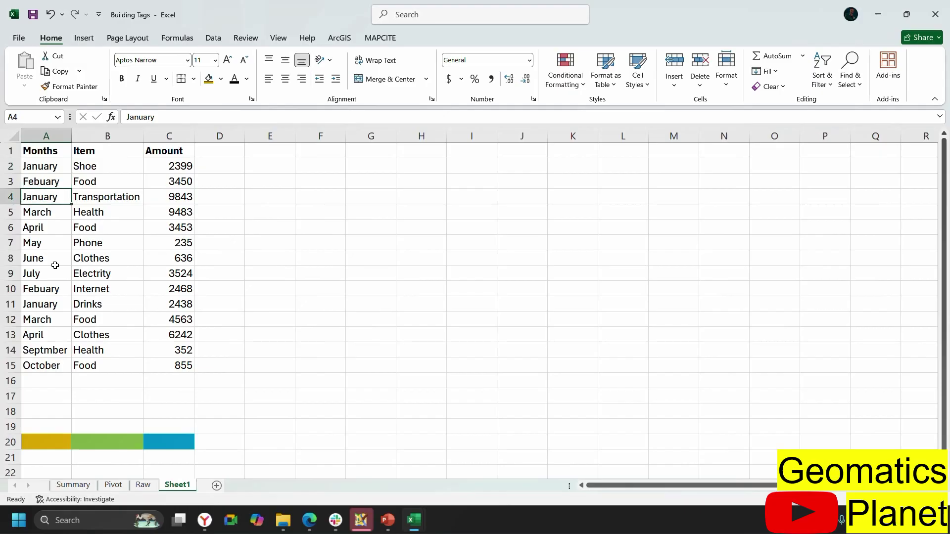
pyautogui.click(59, 310)
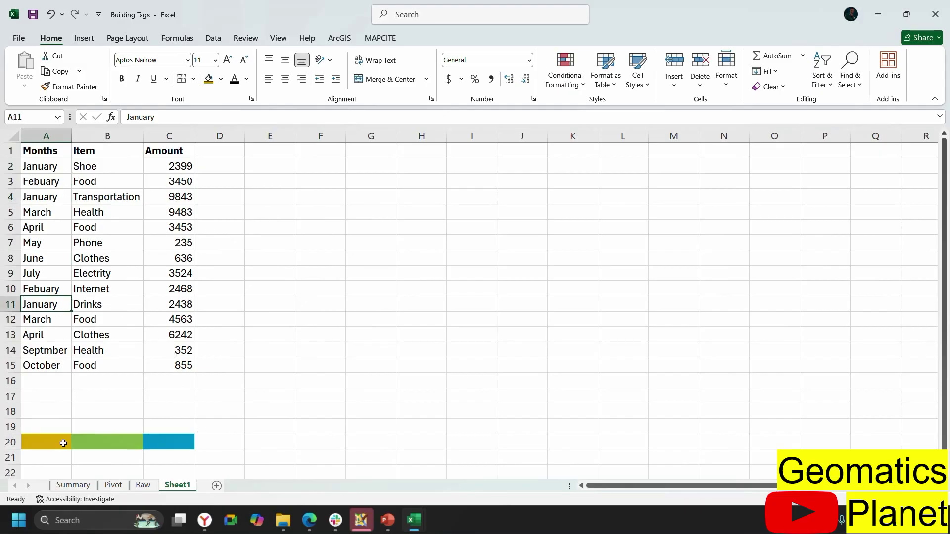
pyautogui.click(42, 443)
pyautogui.click(103, 439)
pyautogui.click(175, 439)
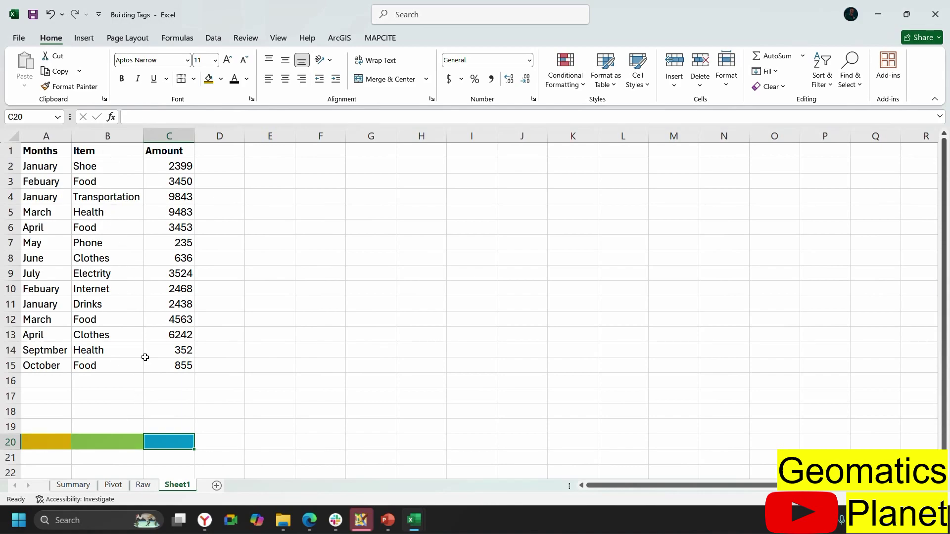
pyautogui.click(91, 167)
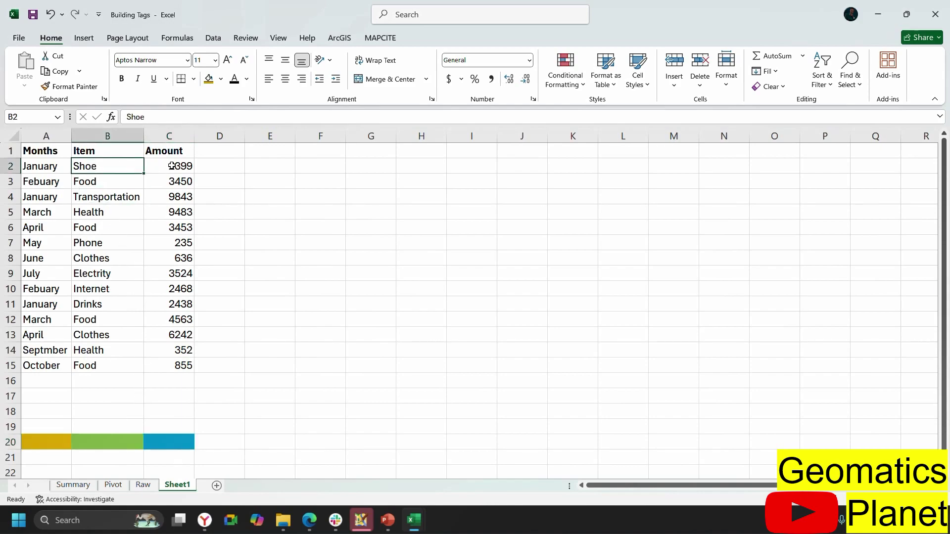
pyautogui.click(178, 167)
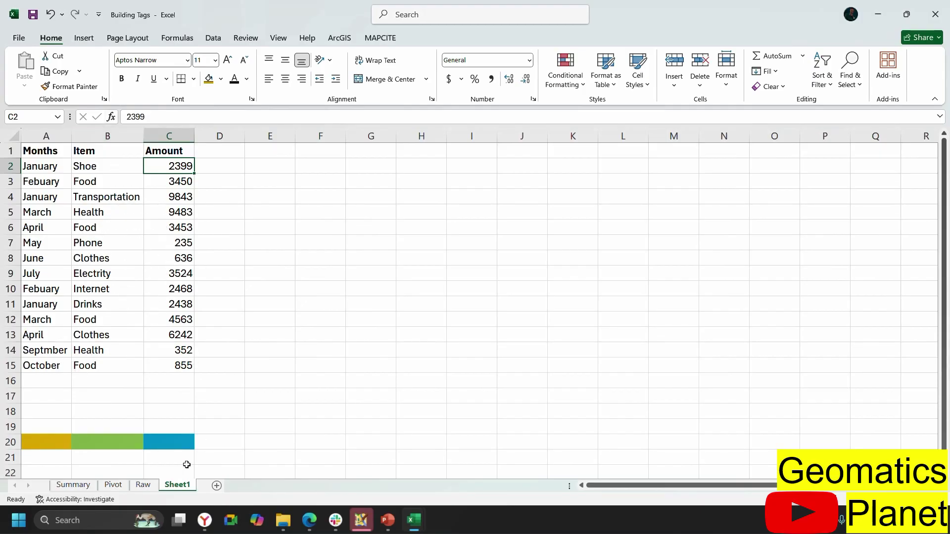
pyautogui.click(123, 445)
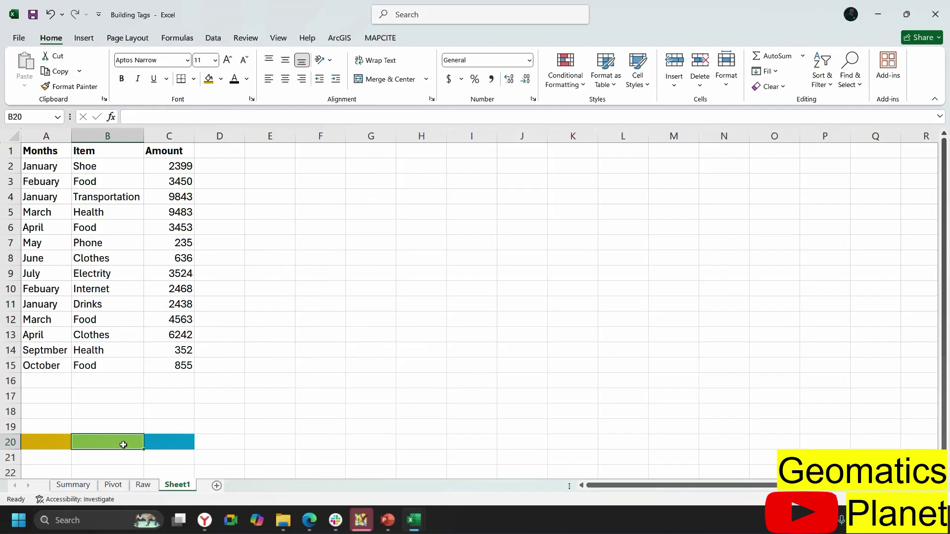
# - Enter =SUMIF(B2:B15,B20,C2:C15) in the blue cell C20 to total the amounts for the item in B20
pyautogui.click(182, 456)
pyautogui.click(172, 442)
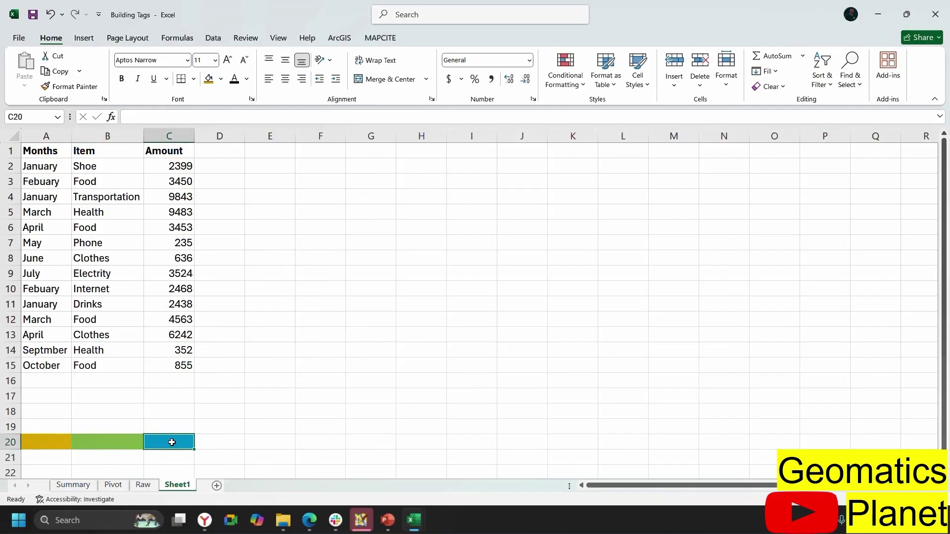
pyautogui.write('=sum')
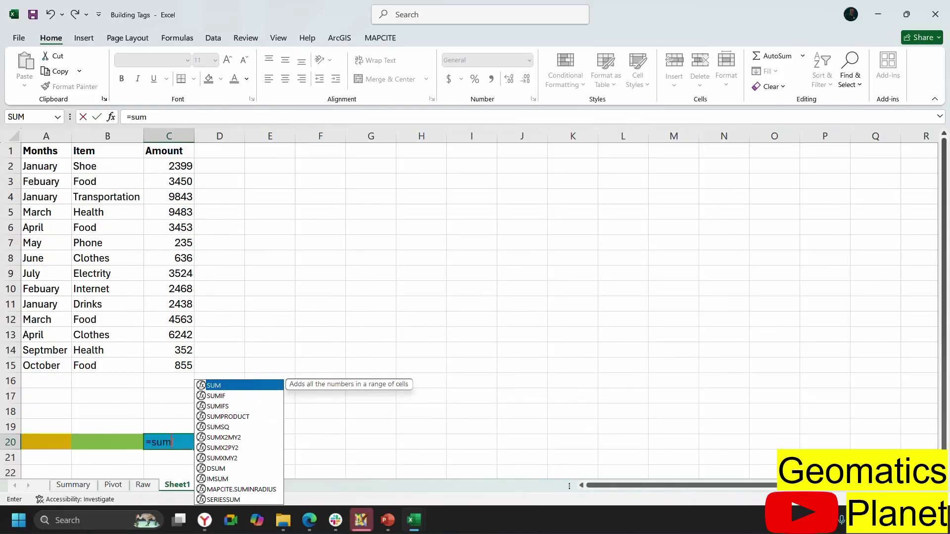
pyautogui.write('if')
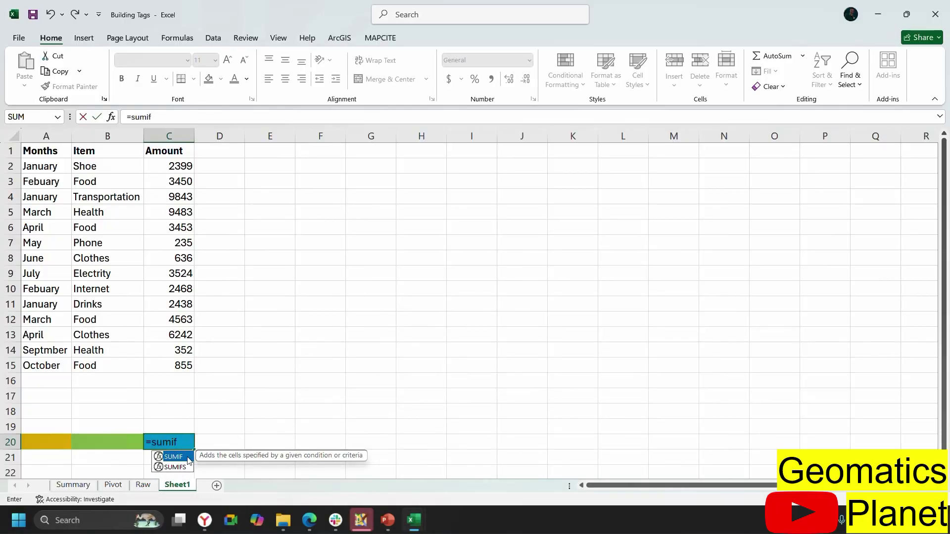
pyautogui.doubleClick(173, 457)
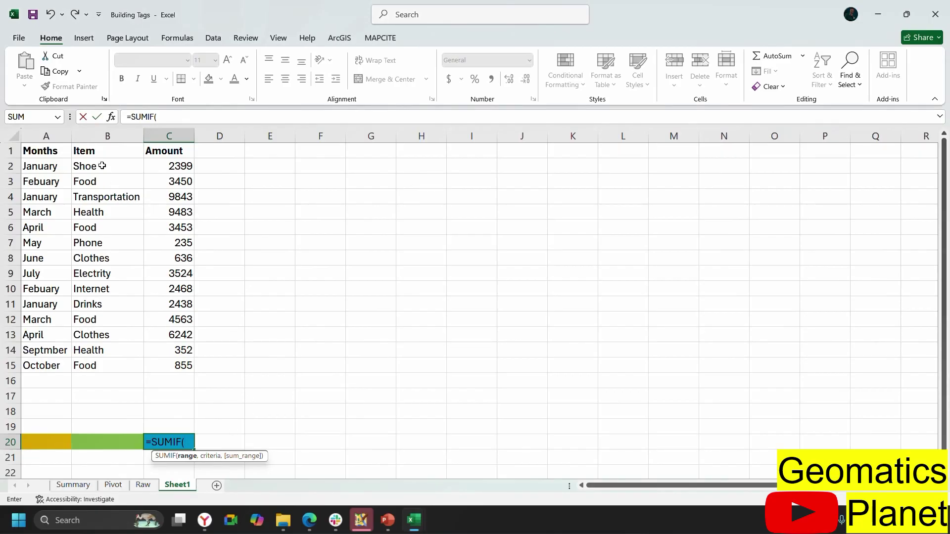
pyautogui.moveTo(102, 164); pyautogui.dragTo(96, 369)
pyautogui.write(',')
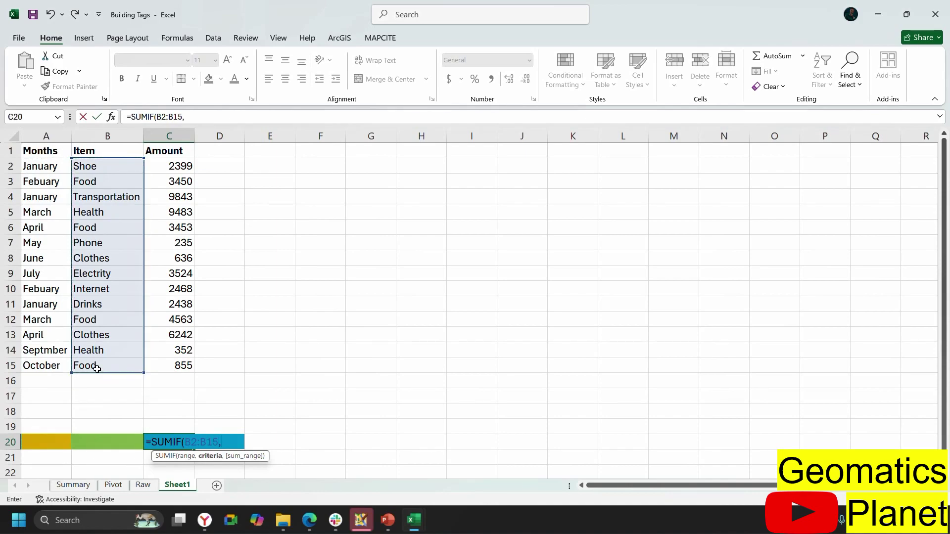
pyautogui.click(100, 441)
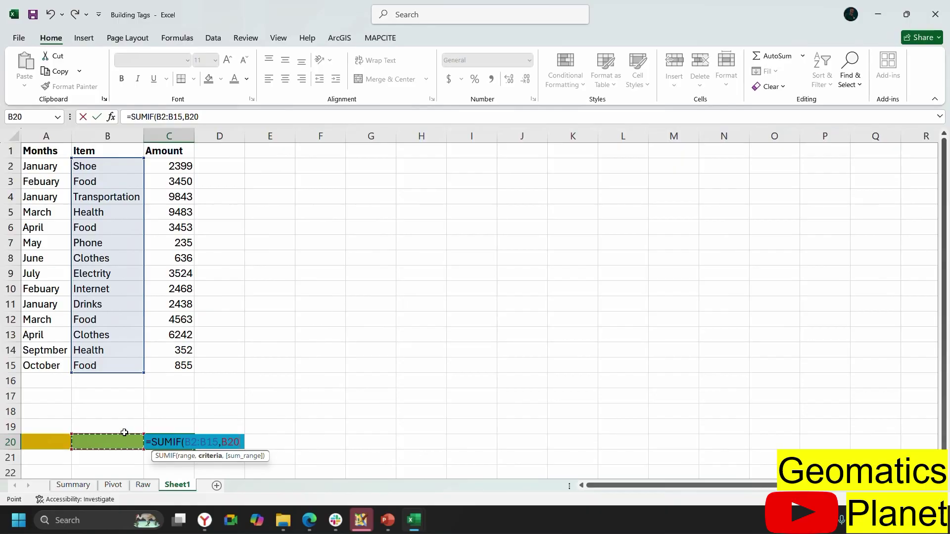
pyautogui.write(',')
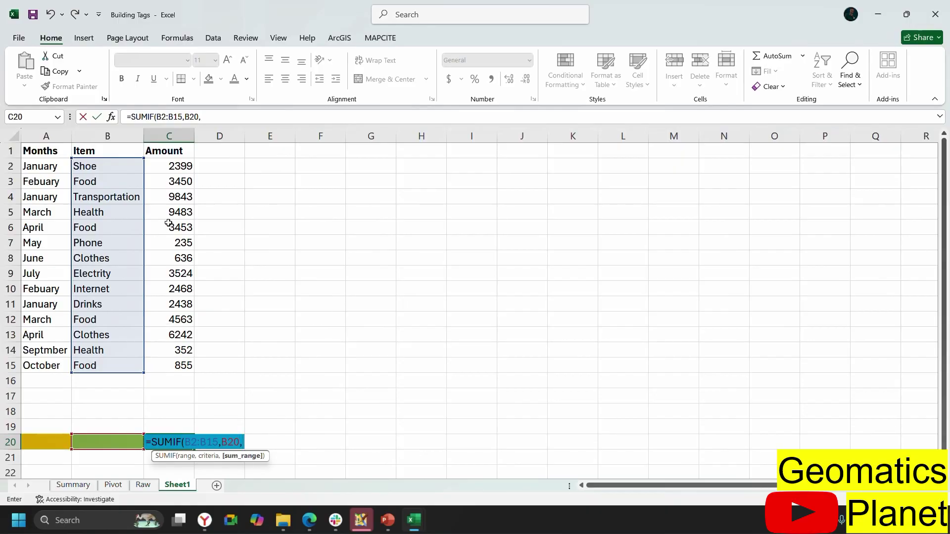
pyautogui.moveTo(174, 167); pyautogui.dragTo(184, 366)
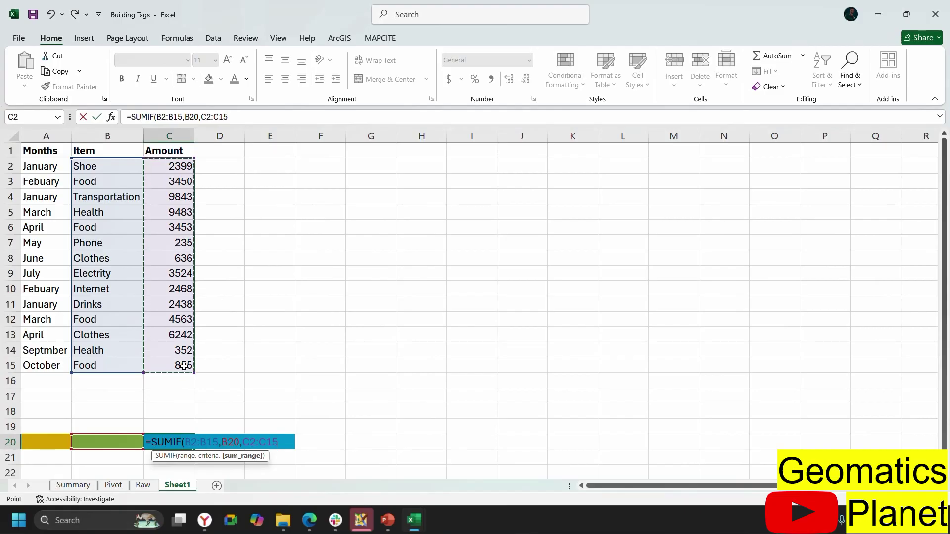
pyautogui.write(')')
pyautogui.press('Return')
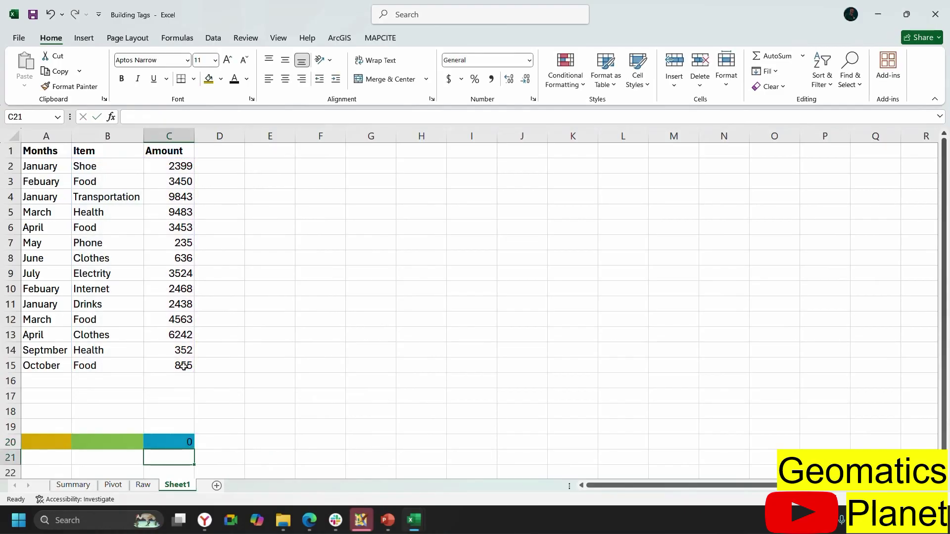
# - Enter Shoe in the green cell B20 as the item to total
pyautogui.click(119, 441)
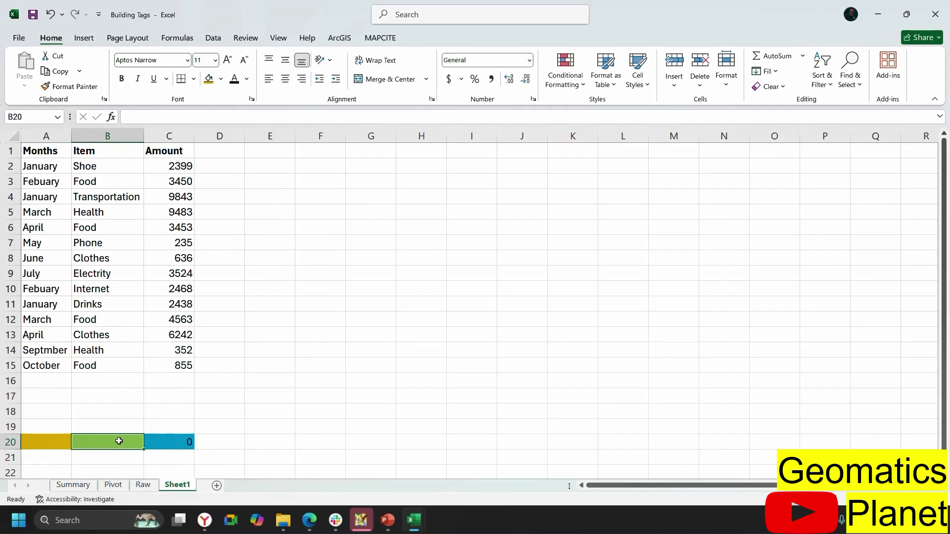
pyautogui.write('Shoe')
pyautogui.press('Return')
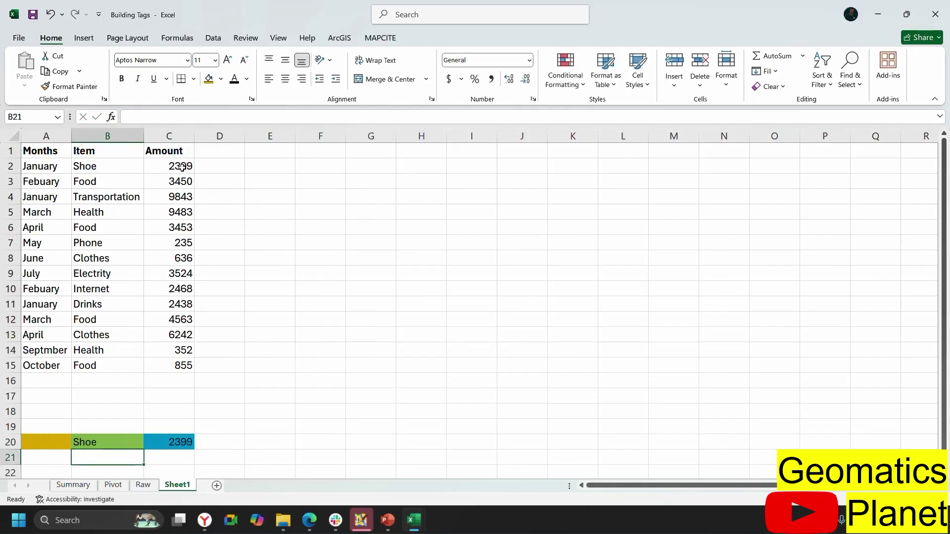
# - Set the item criterion in B20 to Food
pyautogui.click(112, 185)
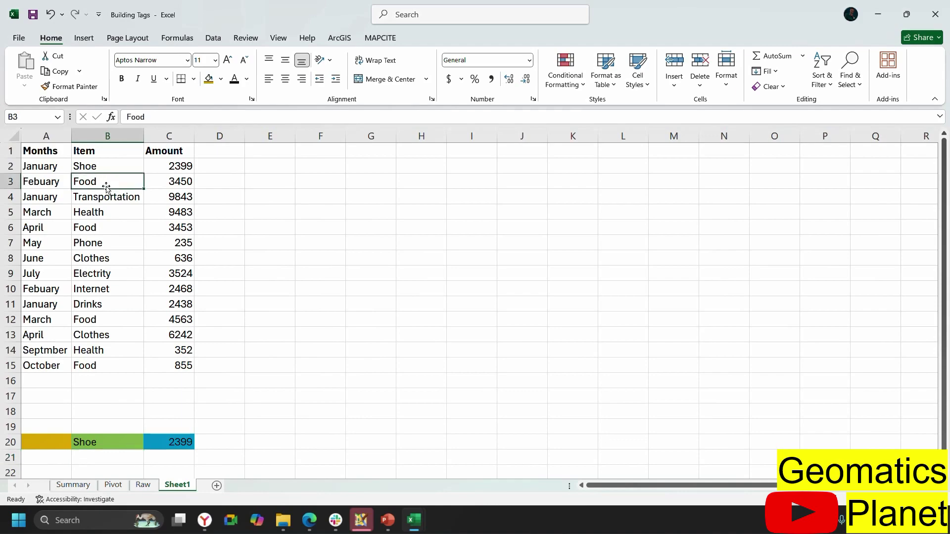
pyautogui.click(87, 316)
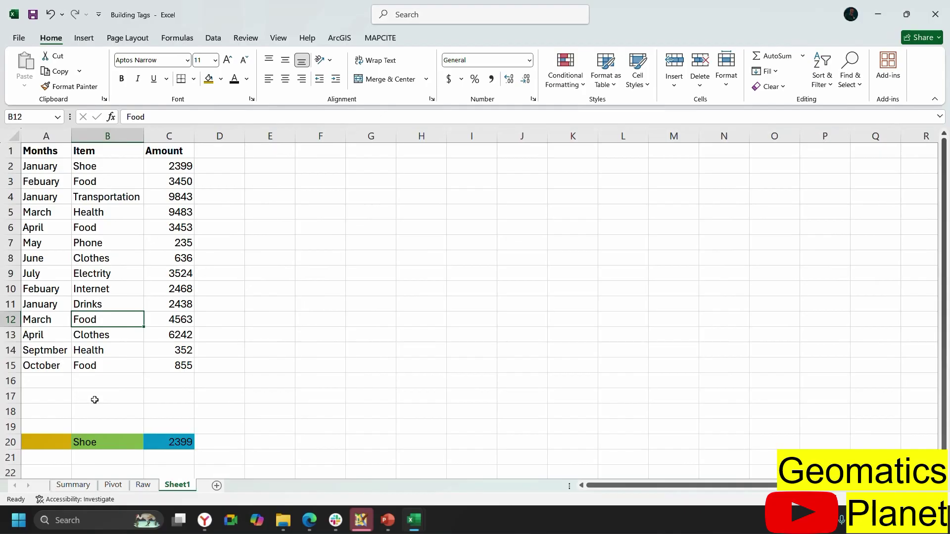
pyautogui.click(102, 438)
pyautogui.write('Food')
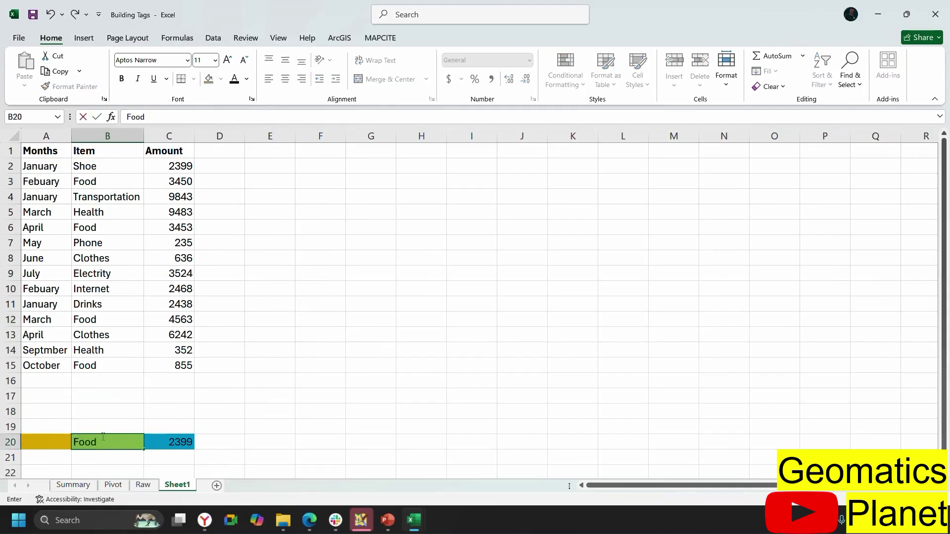
pyautogui.press('Return')
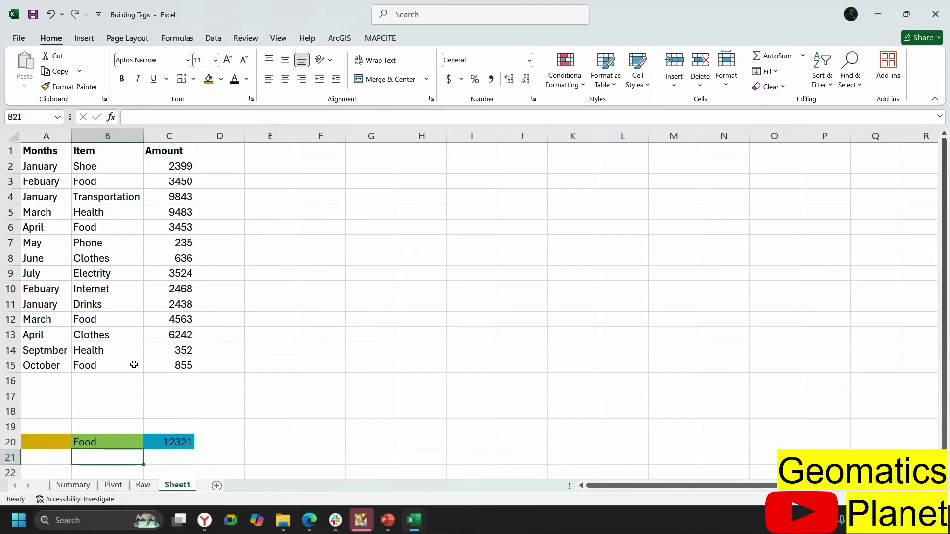
# - Select the four Food amounts C15, C12, C6 and C3 together to check their sum against C20
pyautogui.click(171, 370)
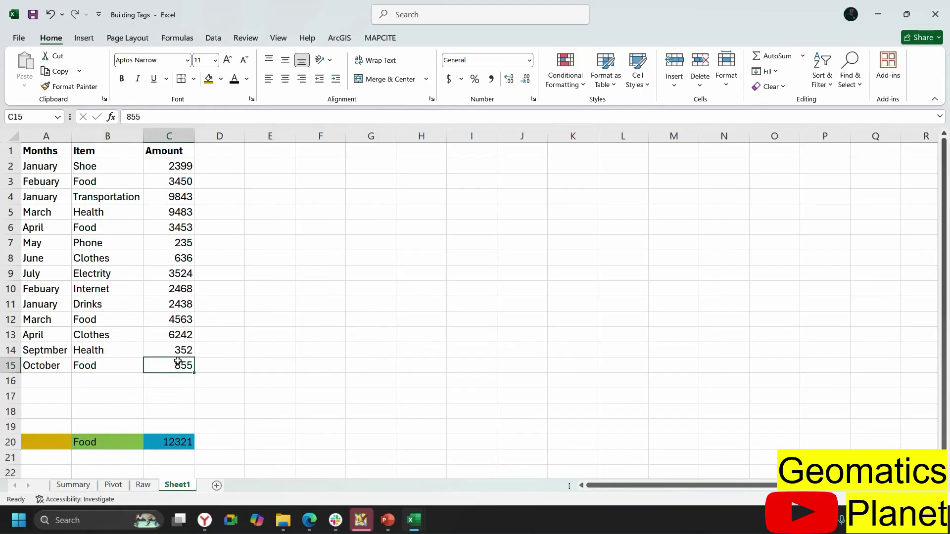
pyautogui.keyDown('ctrl'); pyautogui.click(178, 321); pyautogui.keyUp('ctrl')
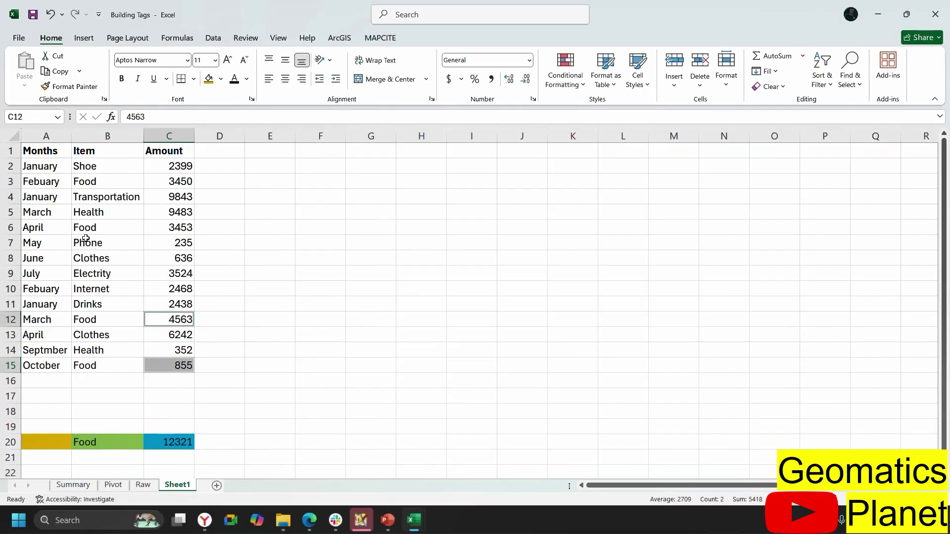
pyautogui.keyDown('ctrl'); pyautogui.click(171, 227); pyautogui.keyUp('ctrl')
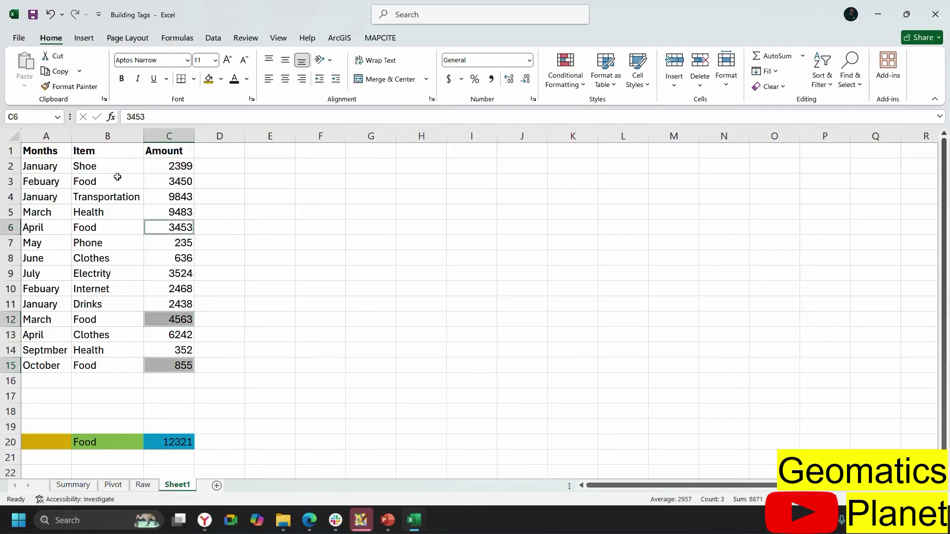
pyautogui.keyDown('ctrl'); pyautogui.click(166, 182); pyautogui.keyUp('ctrl')
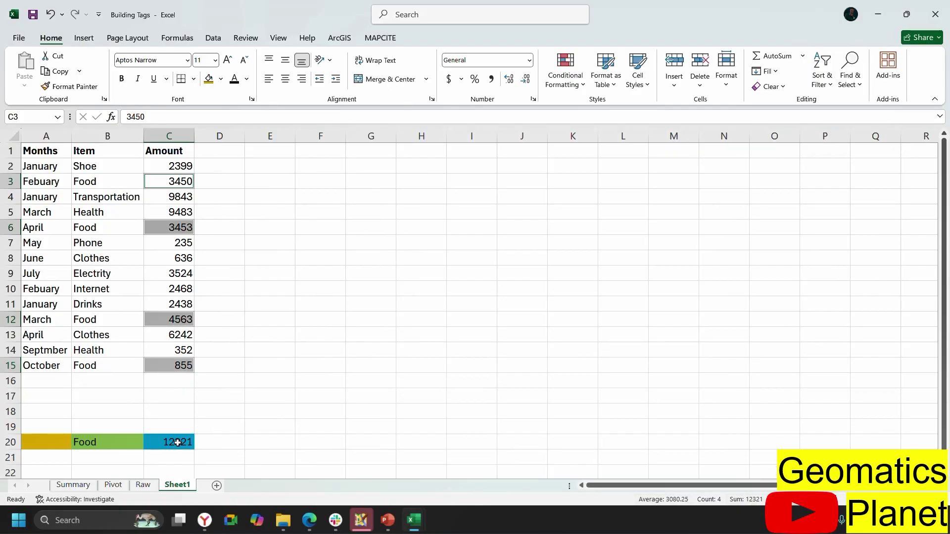
# - Set the item criterion in B20 to Health to total the health expenses
pyautogui.click(111, 445)
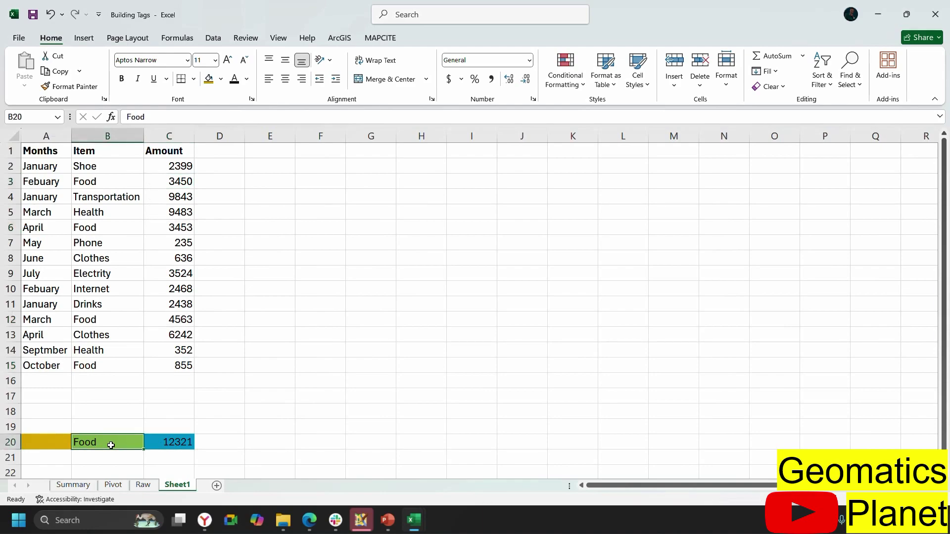
pyautogui.write('Healt')
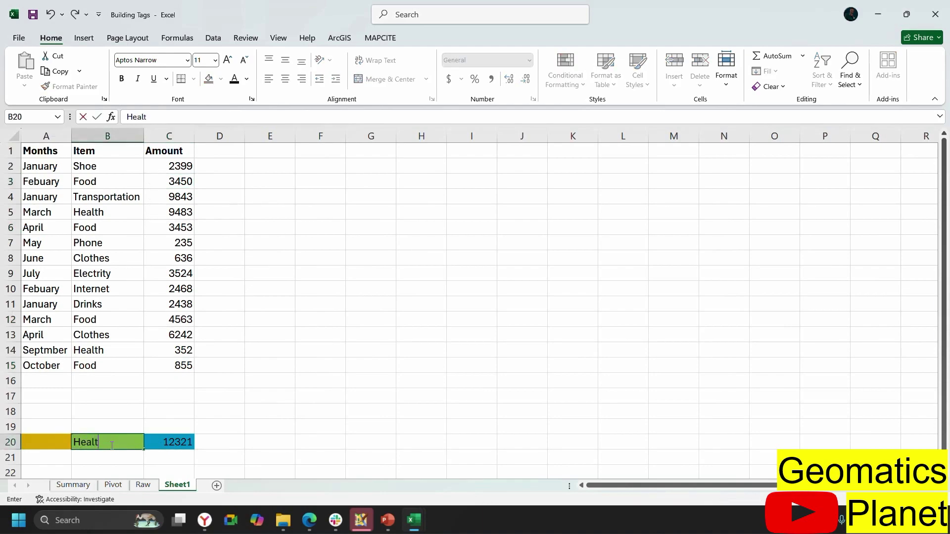
pyautogui.write('h')
pyautogui.click(247, 418)
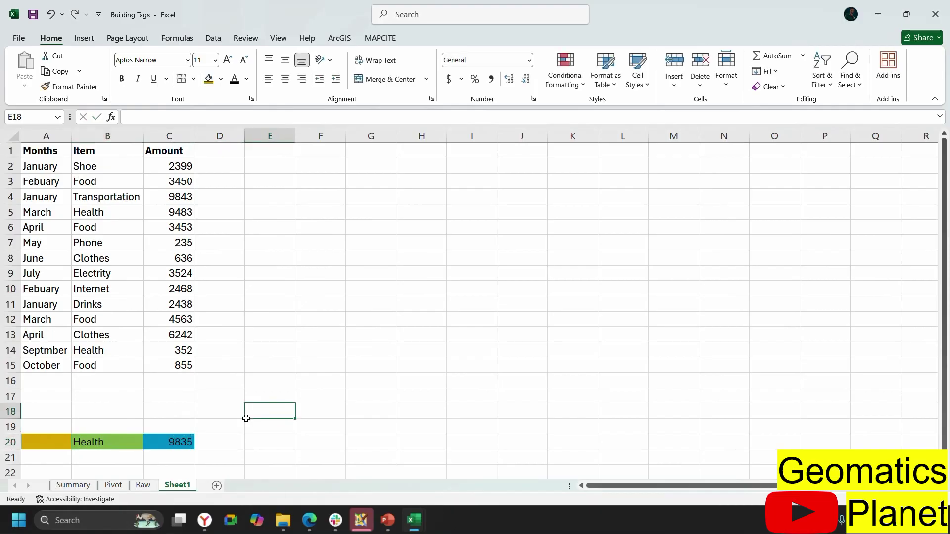
# - Test the item criterion in B20 with the unlisted word kin, and clear the cell
pyautogui.click(122, 441)
pyautogui.write('kin')
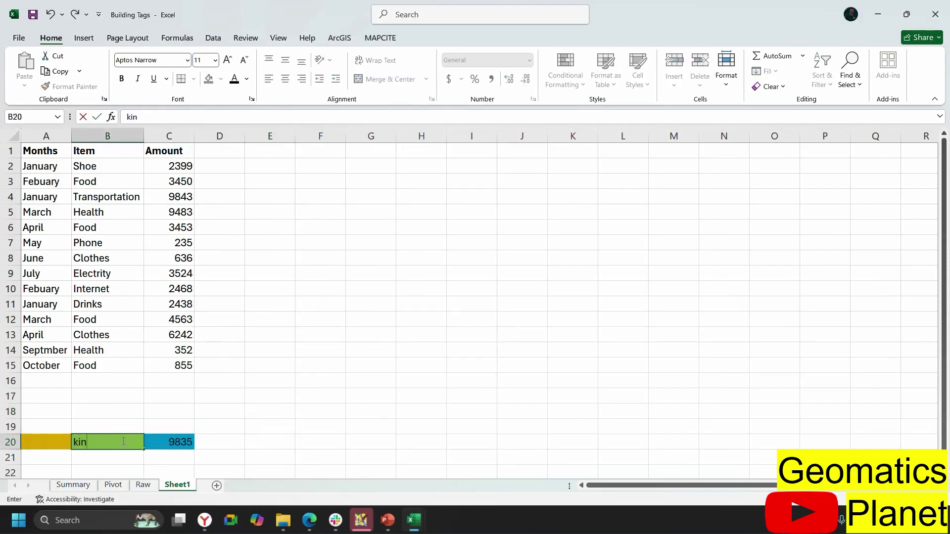
pyautogui.press('Return')
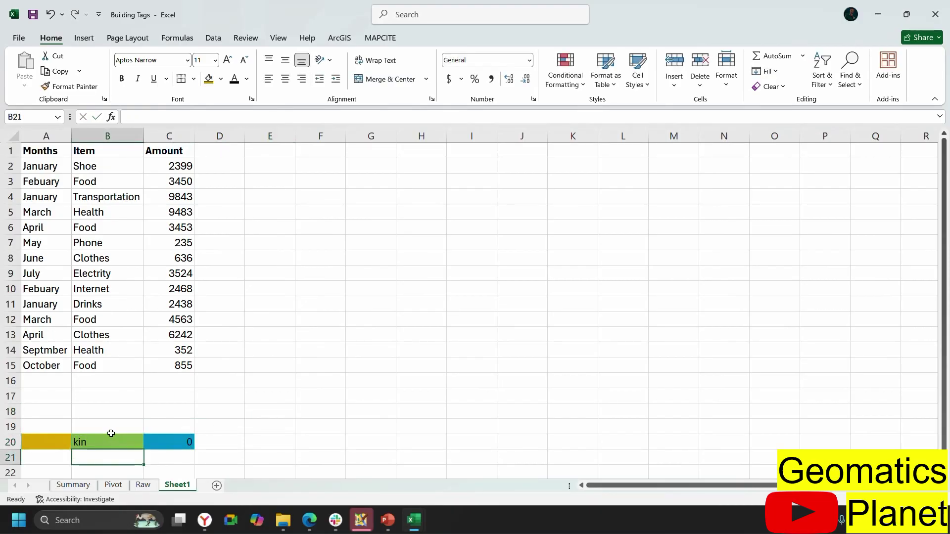
pyautogui.click(104, 443)
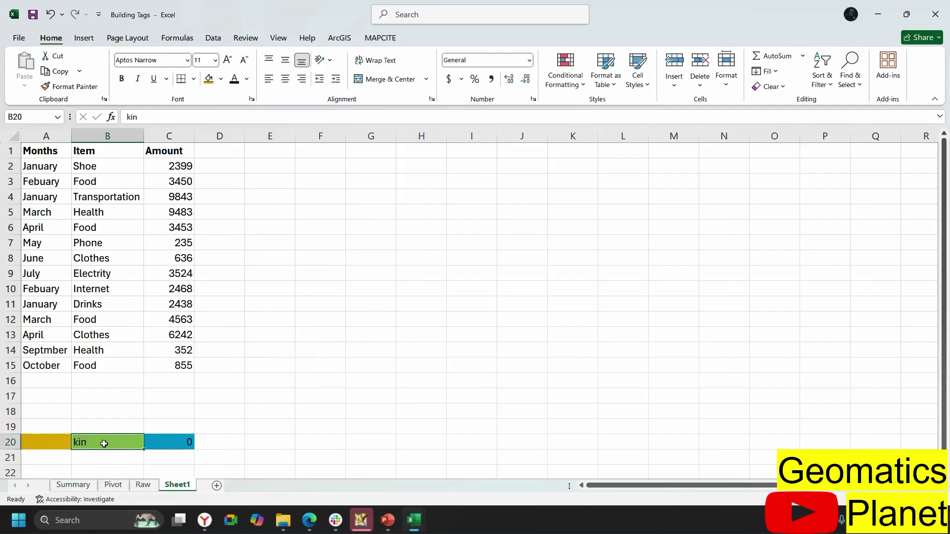
pyautogui.press('Delete')
# - Enter =SUMIF(A2:A15,A20,C2:C15) in D20 to total the amounts for the month in A20
pyautogui.click(48, 438)
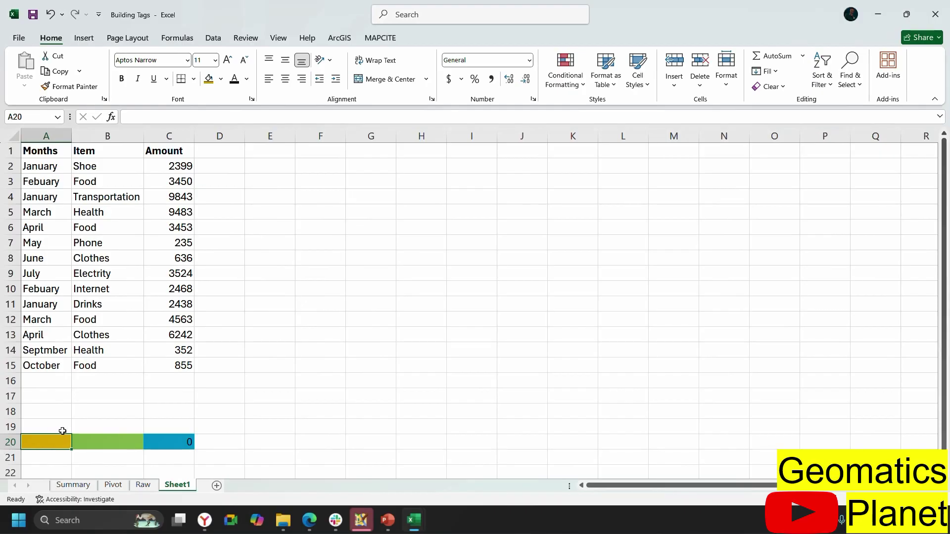
pyautogui.click(166, 441)
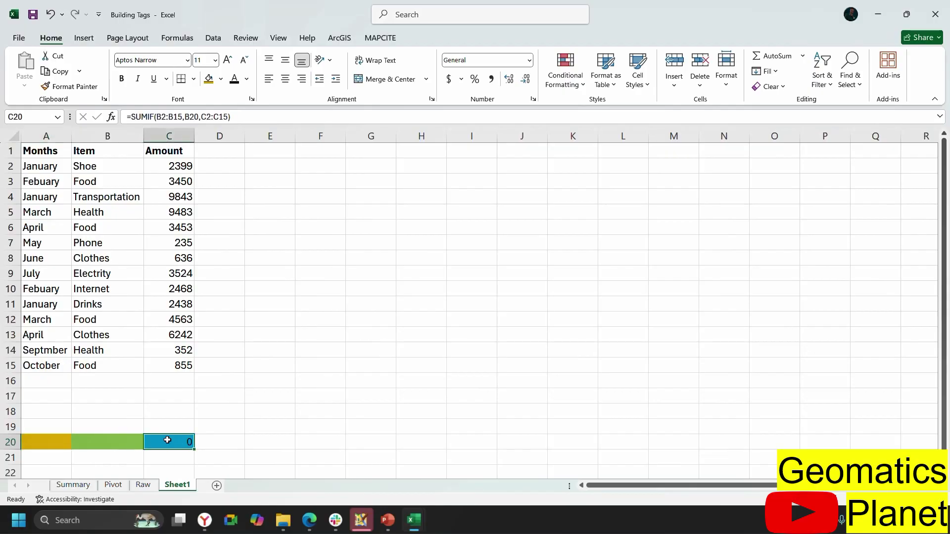
pyautogui.click(210, 443)
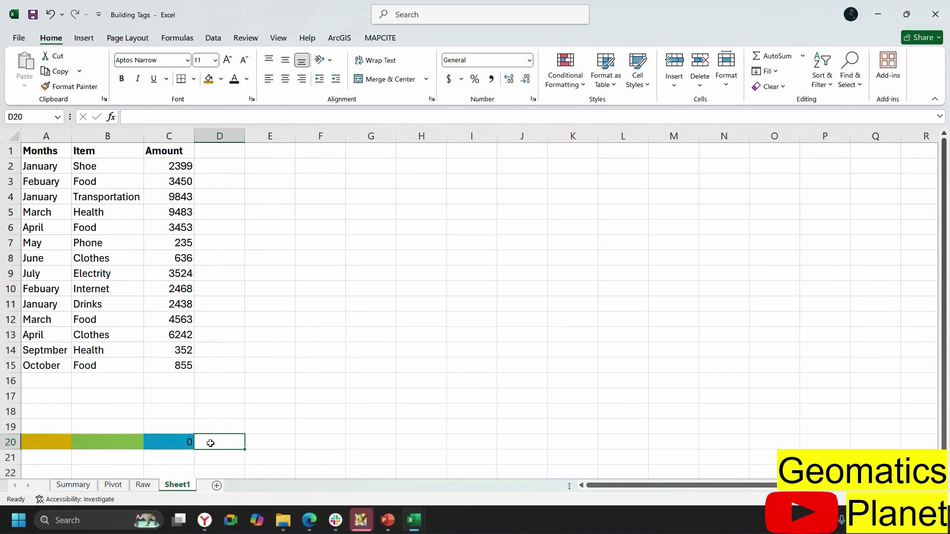
pyautogui.write('=')
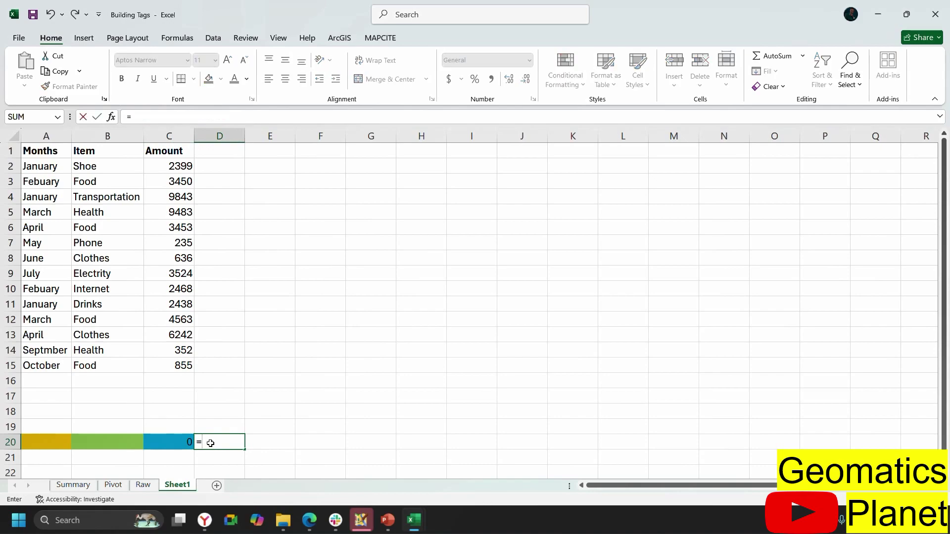
pyautogui.write('s')
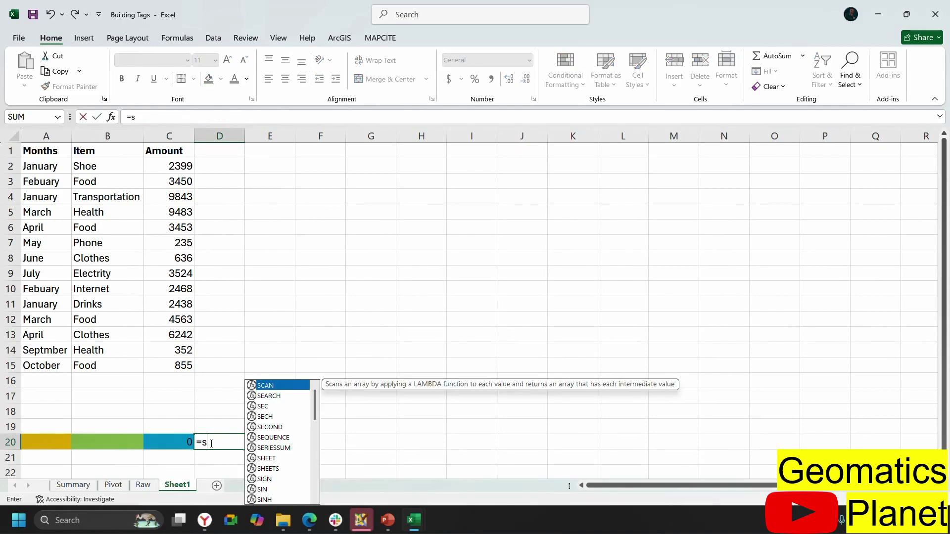
pyautogui.write('umif')
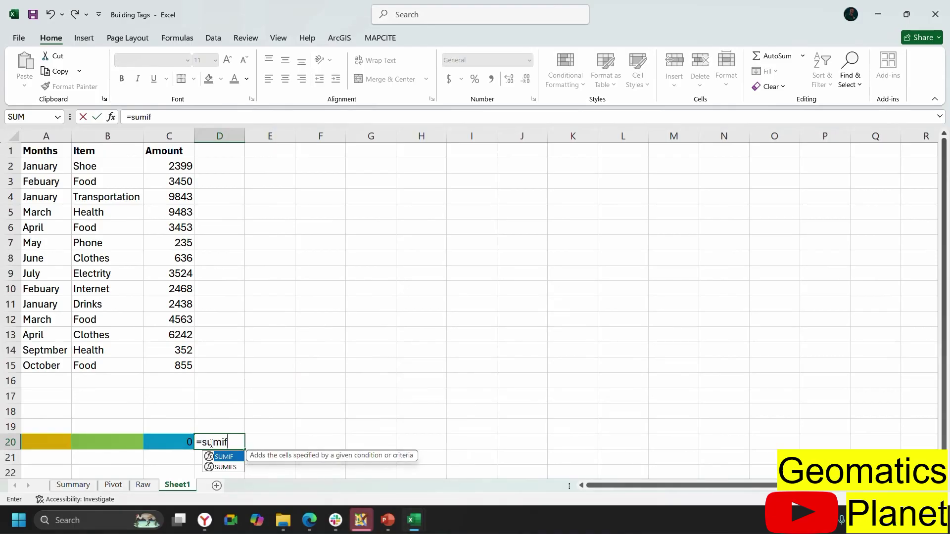
pyautogui.write('(')
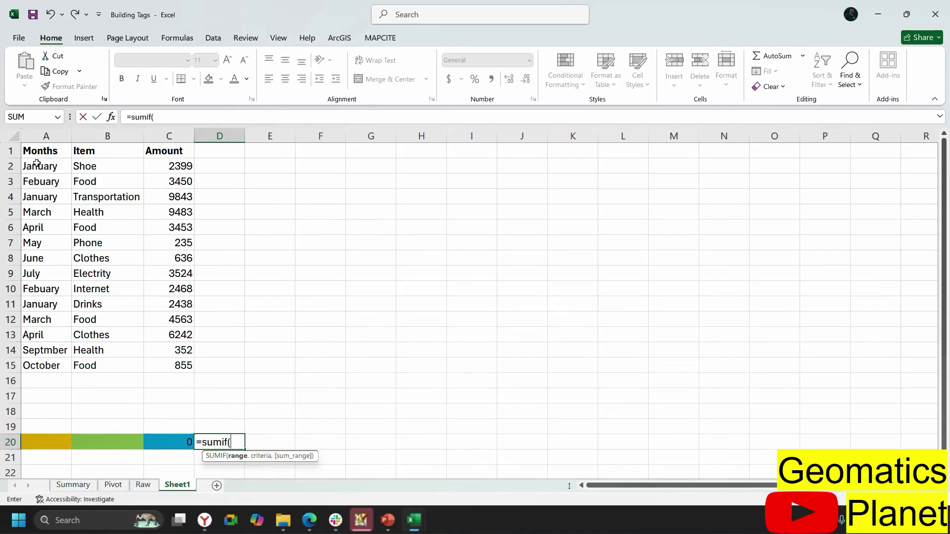
pyautogui.moveTo(36, 168); pyautogui.dragTo(34, 361)
pyautogui.write(',')
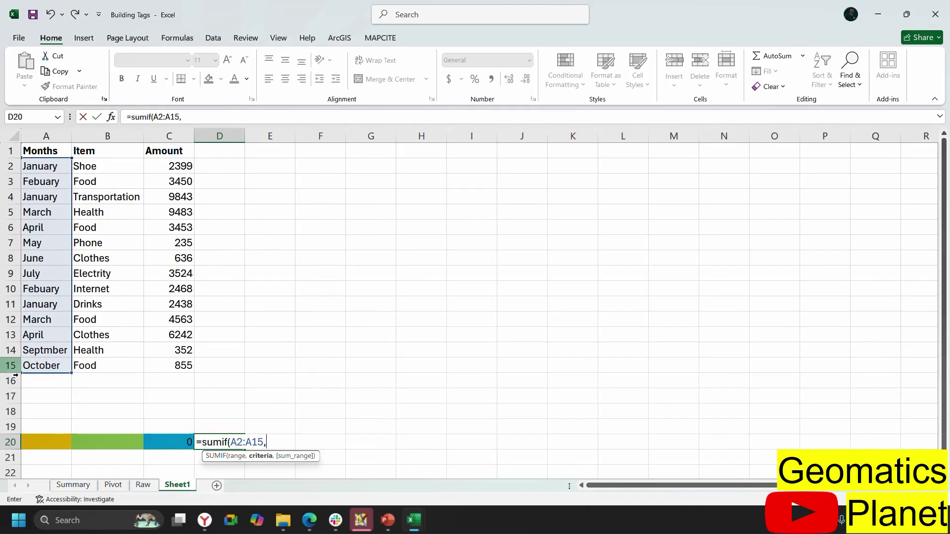
pyautogui.click(51, 442)
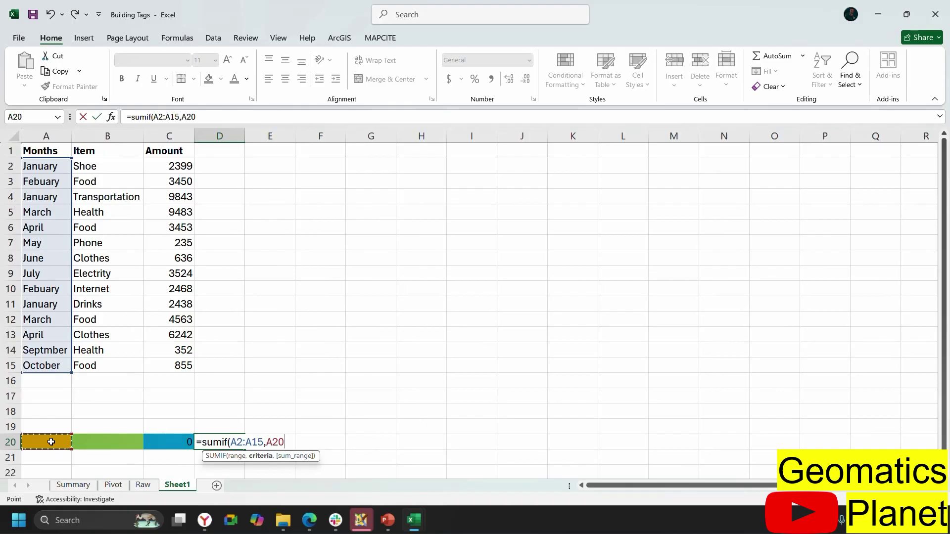
pyautogui.write(',')
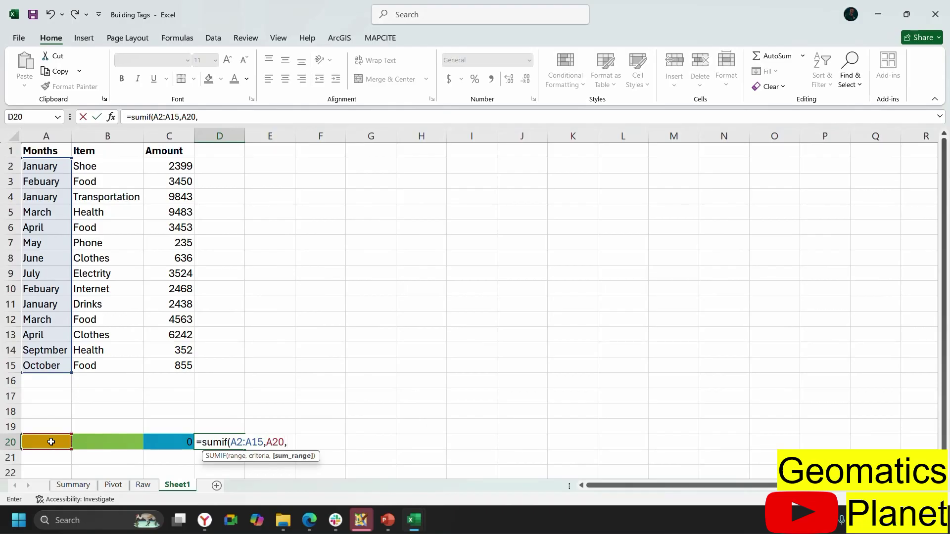
pyautogui.moveTo(176, 166); pyautogui.dragTo(182, 367)
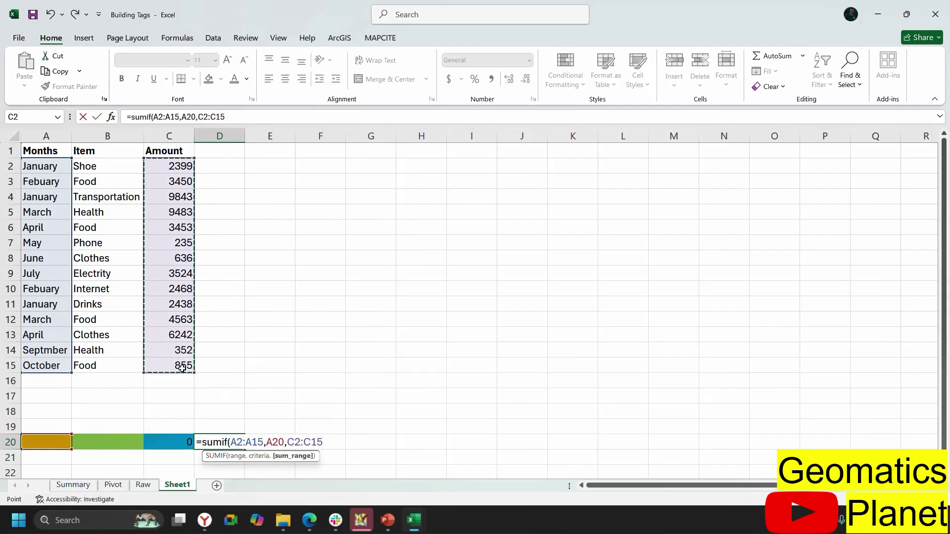
pyautogui.write(')')
pyautogui.press('Return')
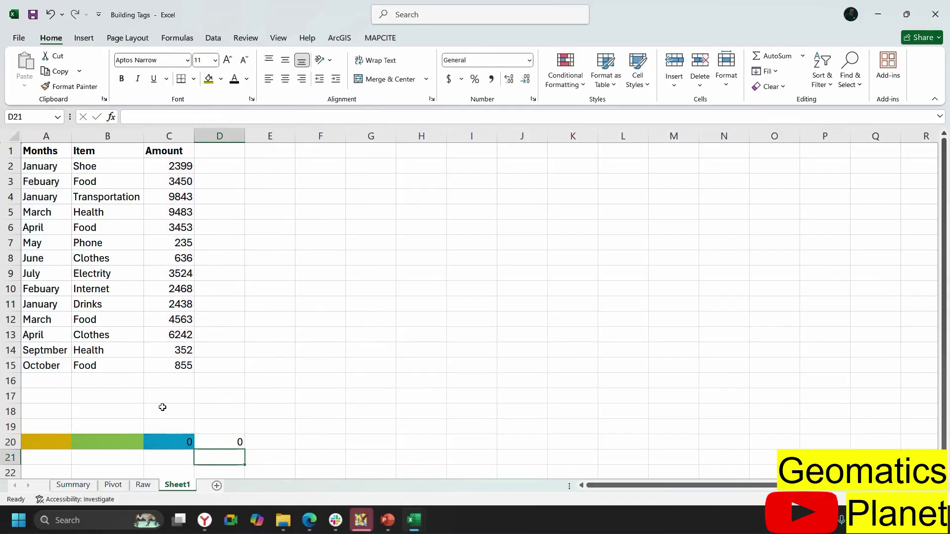
# - Enter January in the orange cell A20 as the month to total
pyautogui.click(52, 440)
pyautogui.write('January')
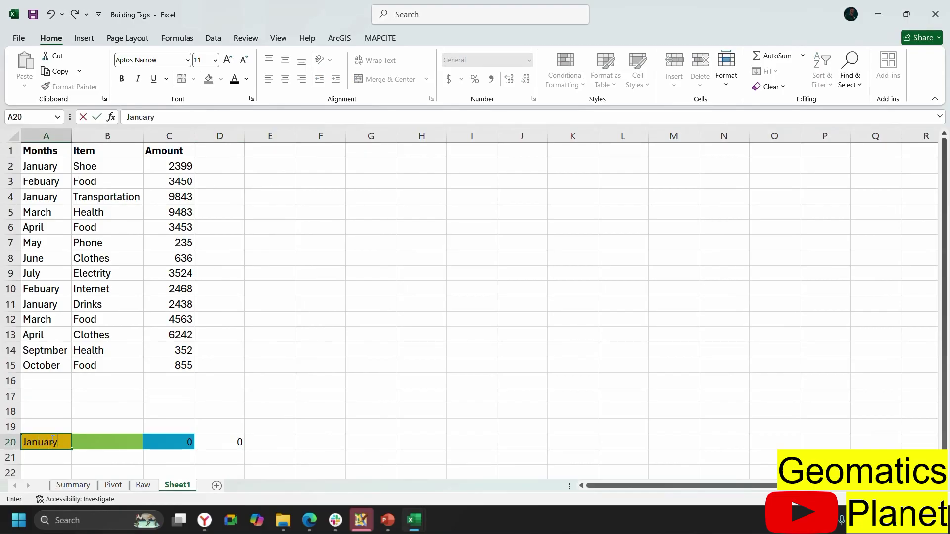
pyautogui.press('Return')
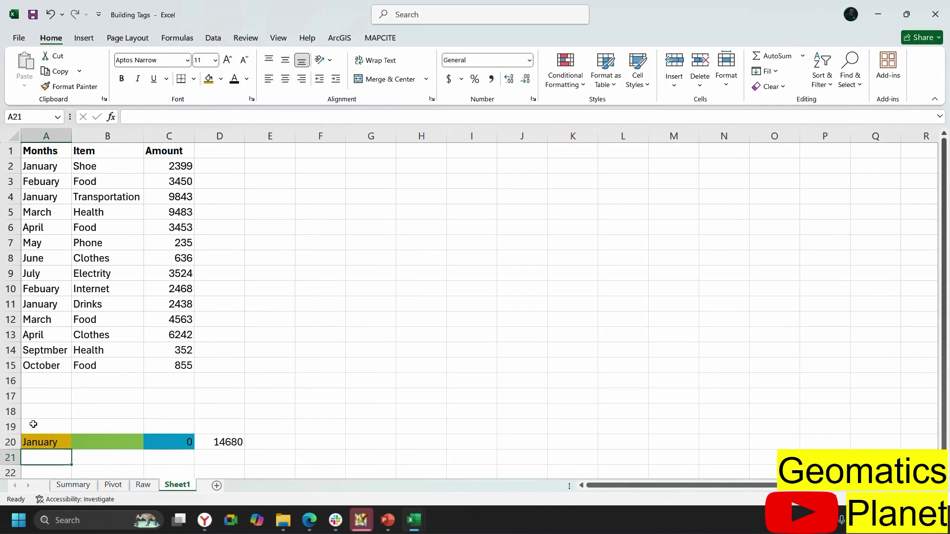
# - Change the month criterion in A20 to April
pyautogui.click(36, 441)
pyautogui.write('Ap')
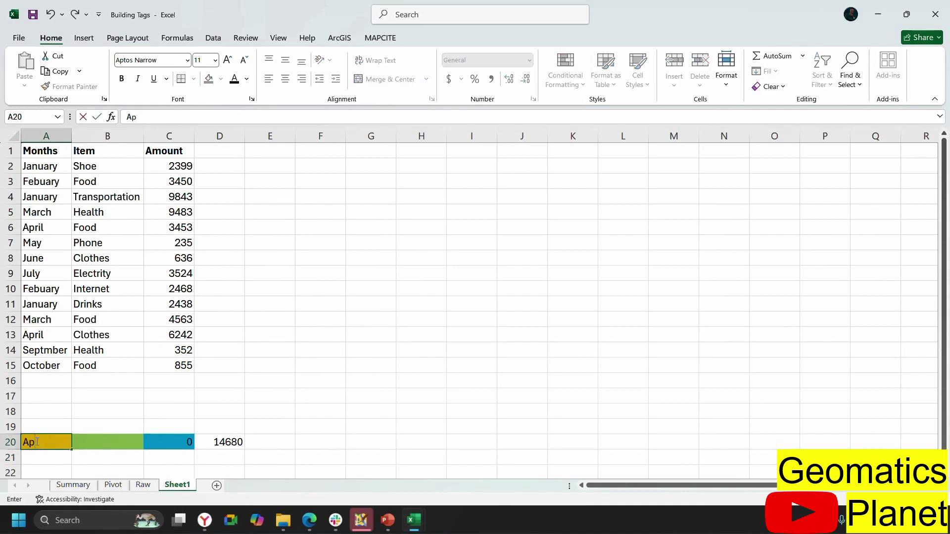
pyautogui.write('ril')
pyautogui.press('Return')
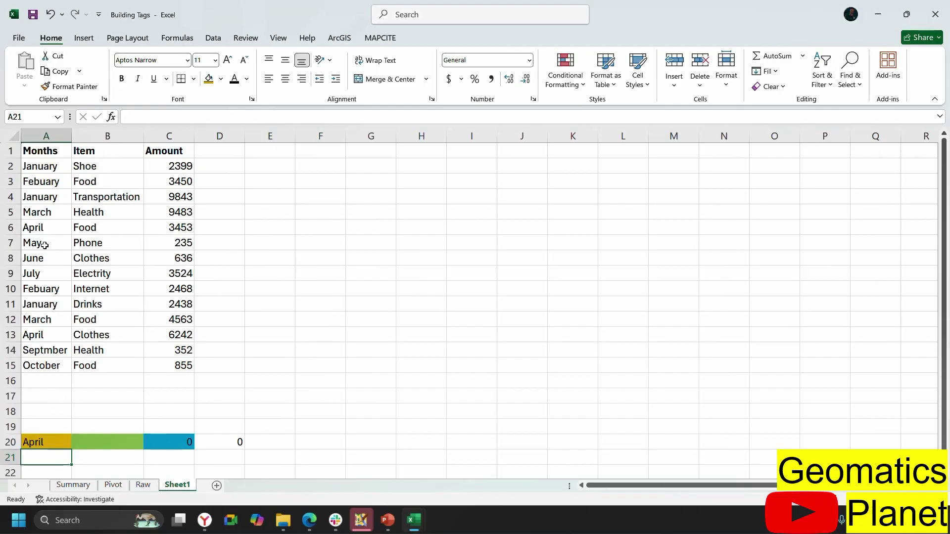
# - Set the month criterion in A20 to March
pyautogui.click(57, 441)
pyautogui.write('M')
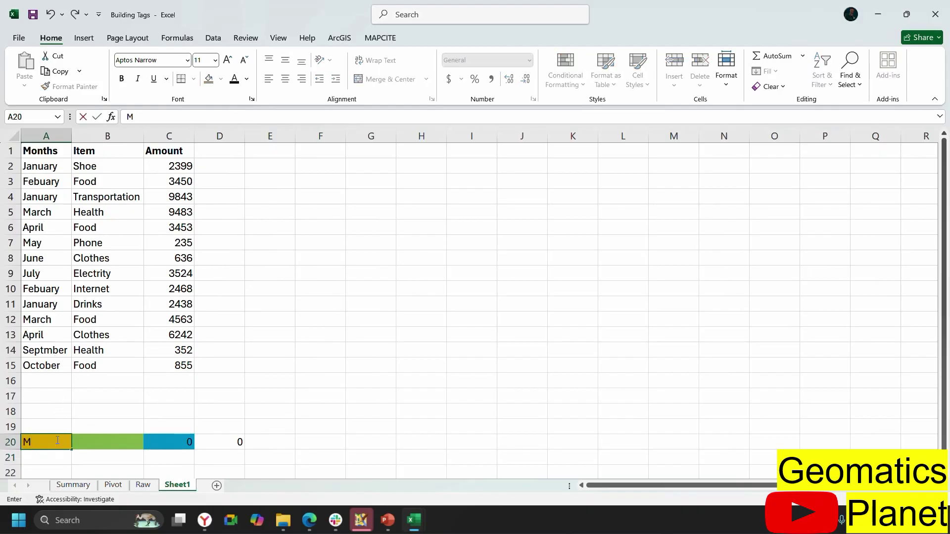
pyautogui.write('arch')
pyautogui.press('Return')
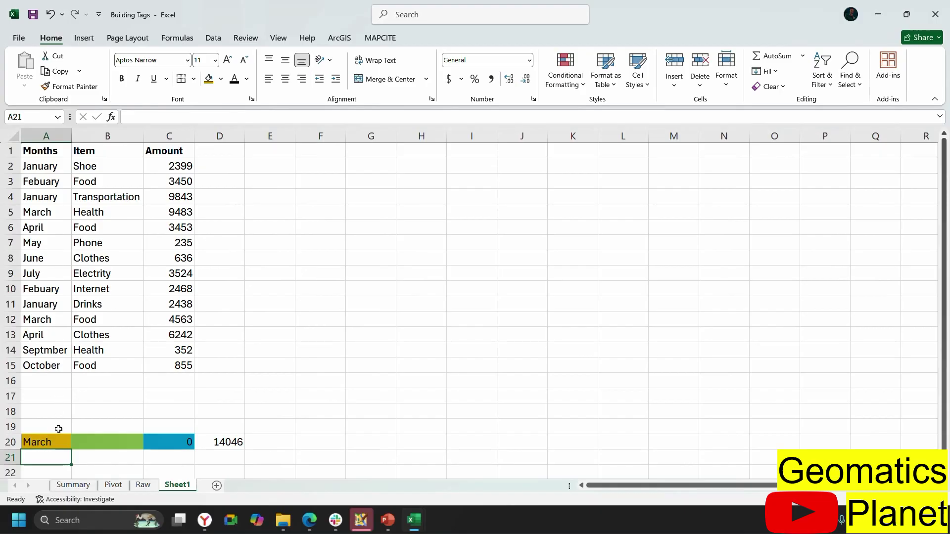
# - Set the month criterion in A20 to June and check the total against the June amount in C8
pyautogui.click(56, 440)
pyautogui.write('Ju')
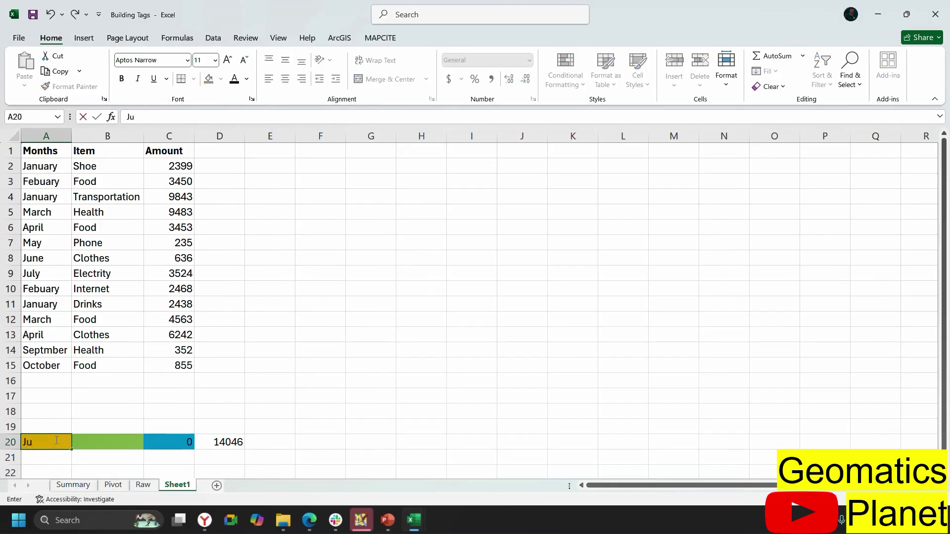
pyautogui.write('ne')
pyautogui.press('Return')
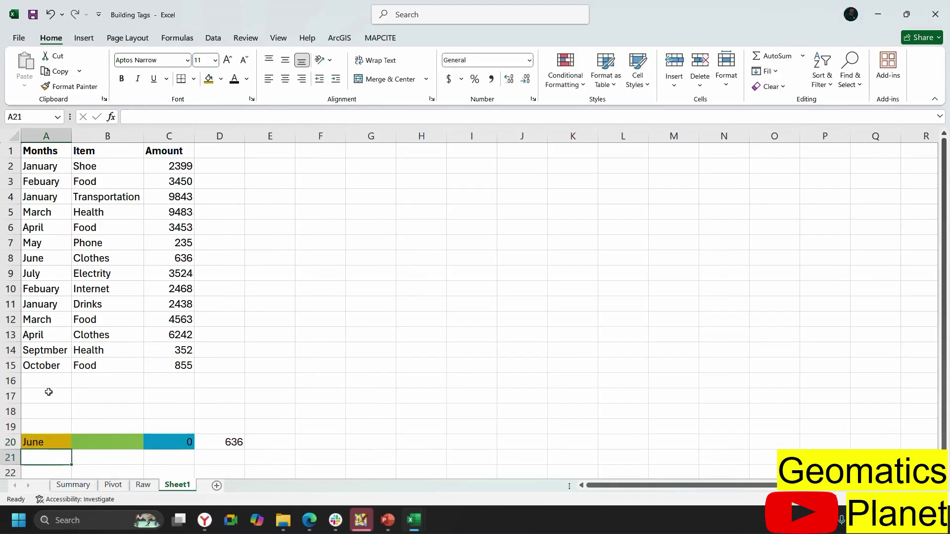
pyautogui.click(170, 258)
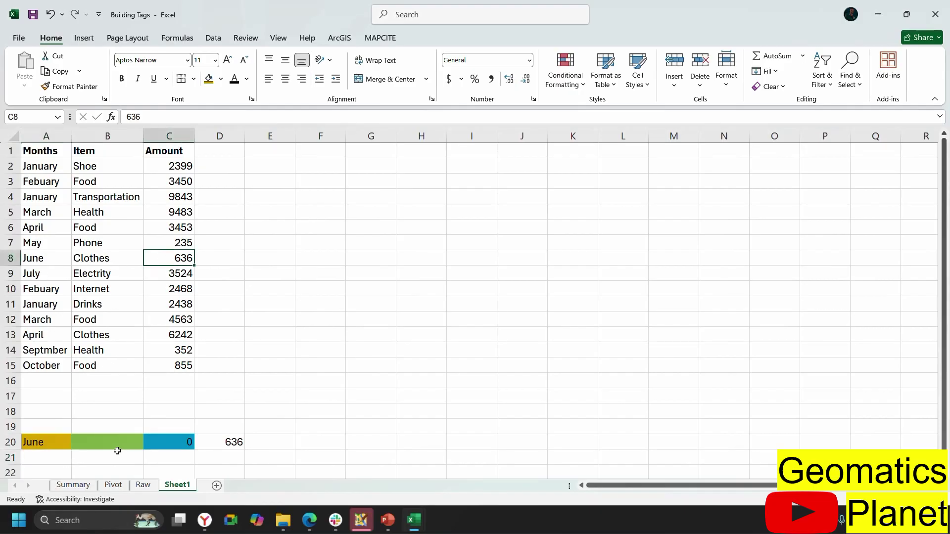
# - Enter Clothes in the green cell B20 as the item to total
pyautogui.click(117, 445)
pyautogui.write('Cl')
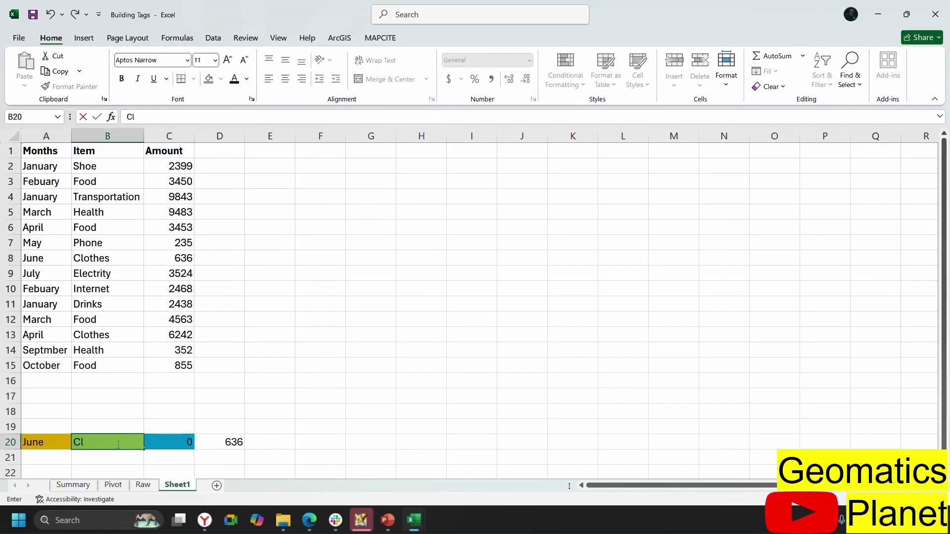
pyautogui.write('a')
pyautogui.press('BackSpace')
pyautogui.write('otheres')
pyautogui.press('Return')
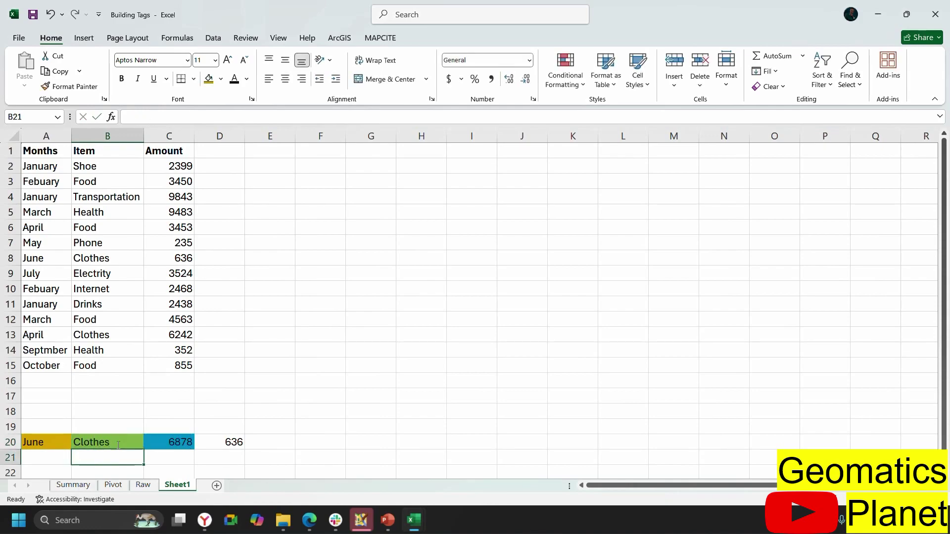
# - Inspect the SUMIF formula in C20 and the ranges it references, leaving it unchanged
pyautogui.click(153, 448)
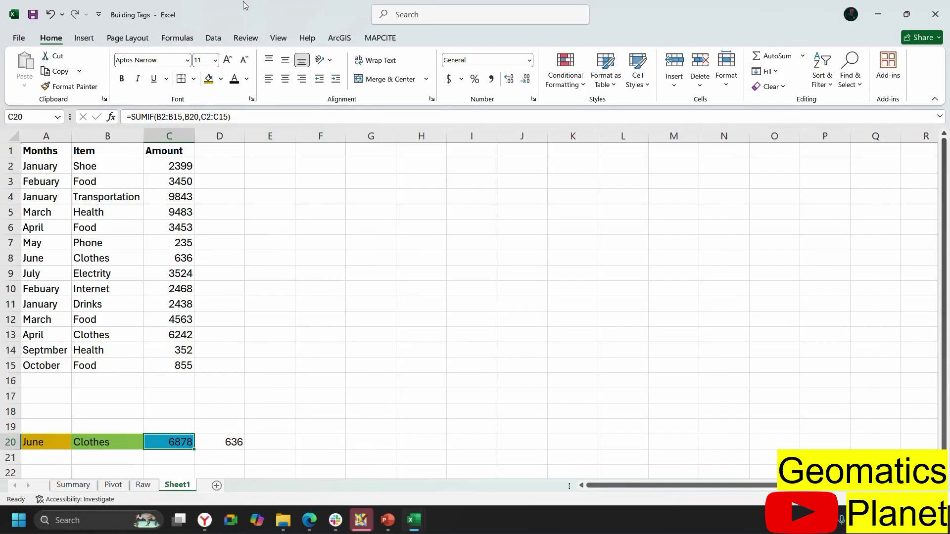
pyautogui.doubleClick(115, 445)
pyautogui.click(154, 440)
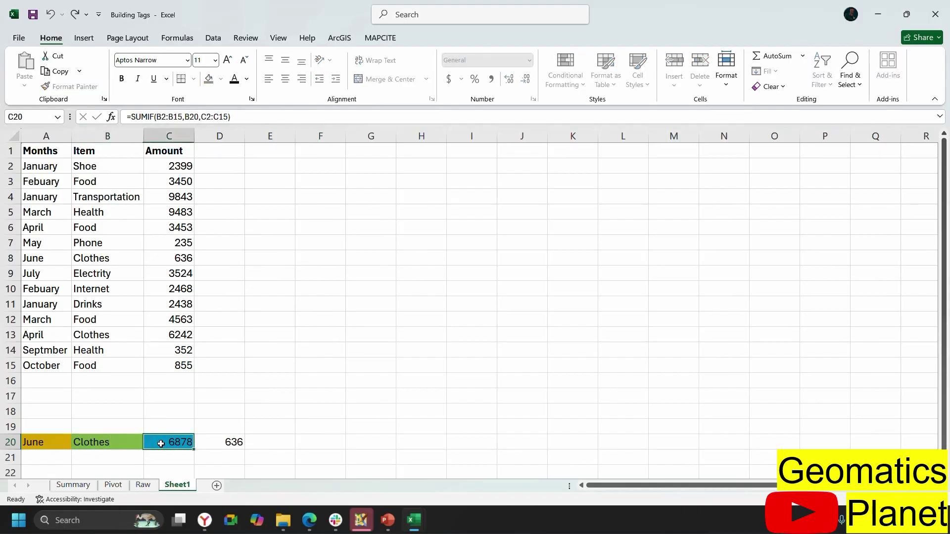
pyautogui.click(134, 116)
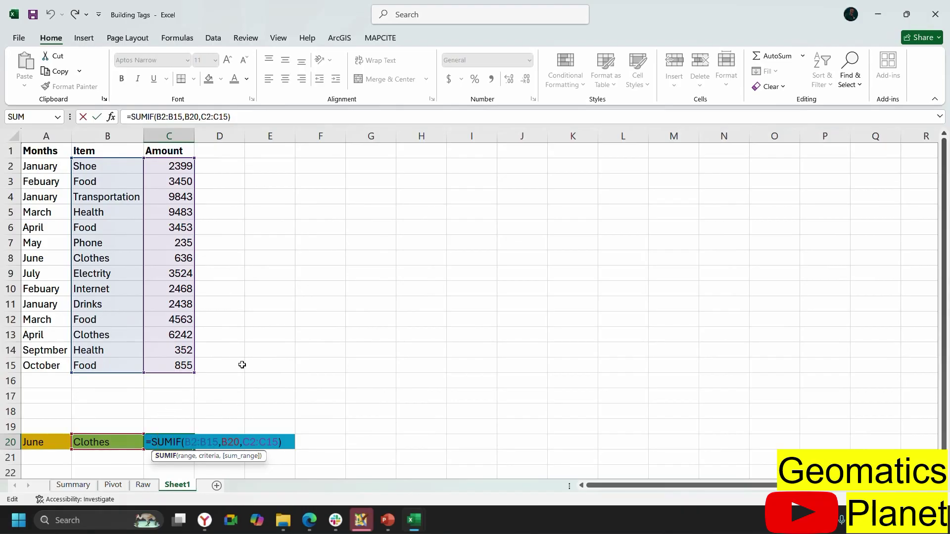
pyautogui.hotkey('ctrl', 'Return')
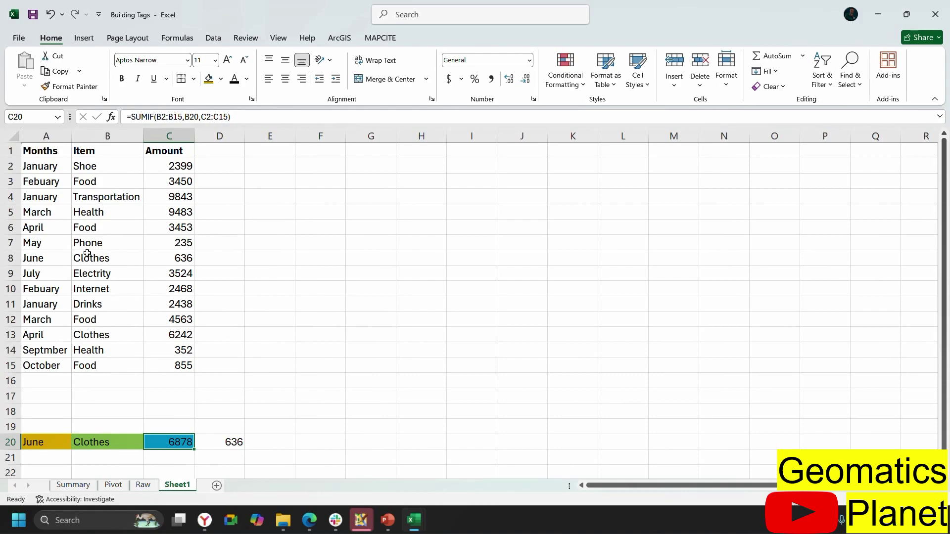
# - Enter FOOD in capitals in B20 to test whether the item criterion is case-sensitive
pyautogui.click(113, 443)
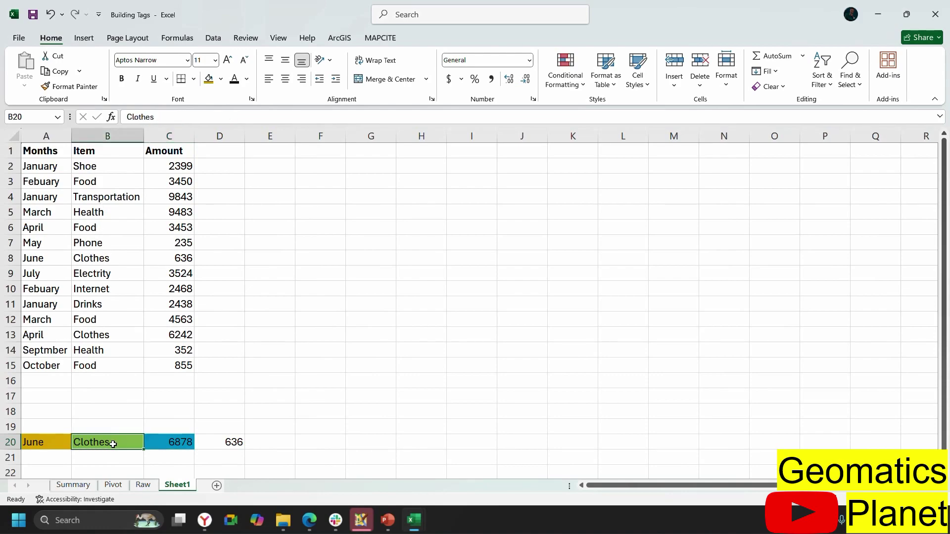
pyautogui.write('FOOD')
pyautogui.press('Return')
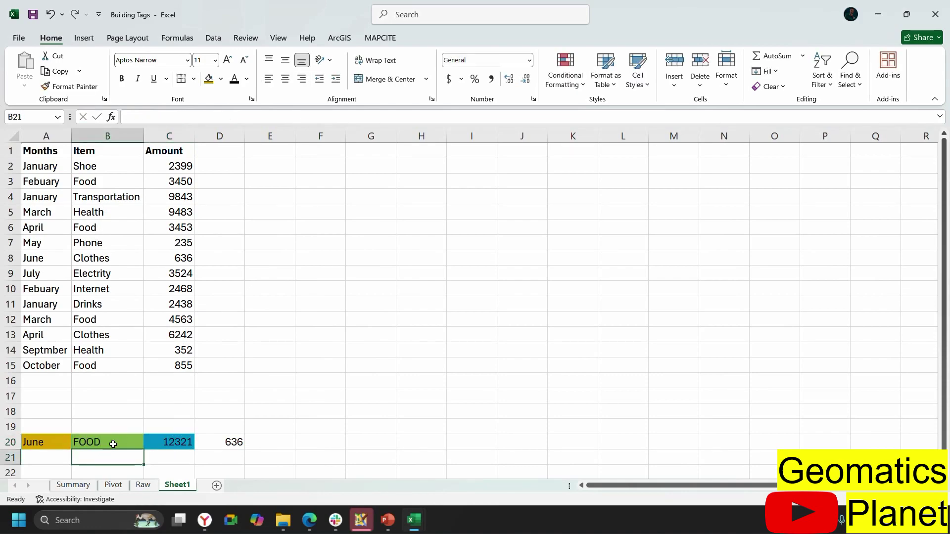
pyautogui.click(99, 444)
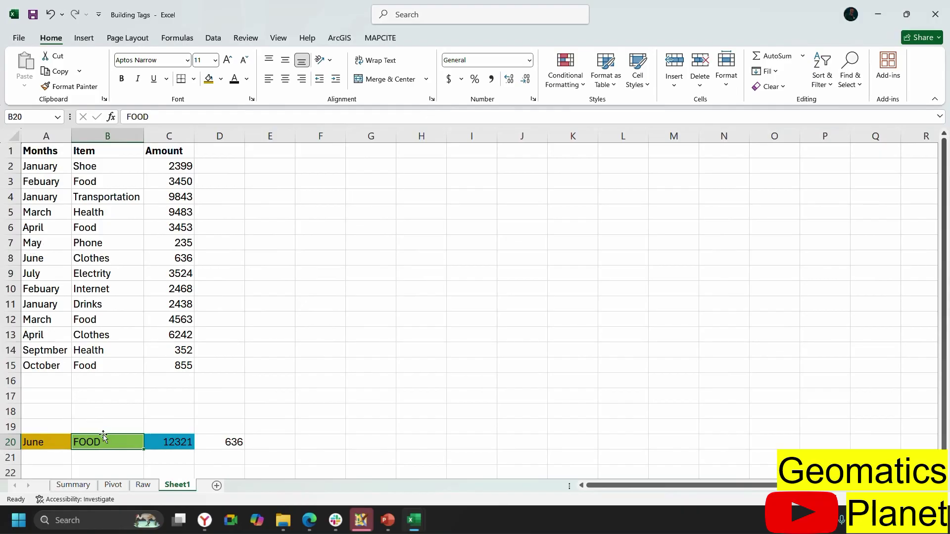
# - Enter MAY in capitals in A20 as the month criterion
pyautogui.click(54, 443)
pyautogui.write('MAY')
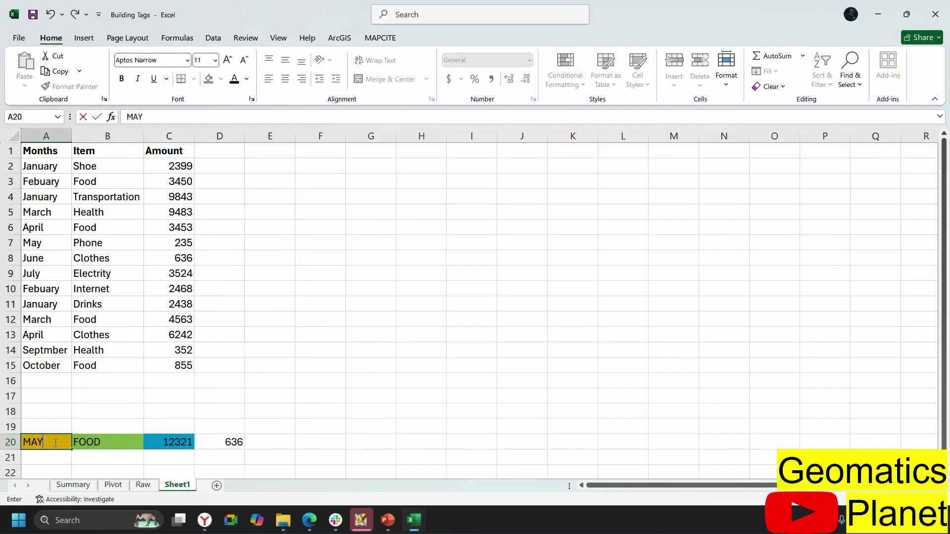
pyautogui.press('Return')
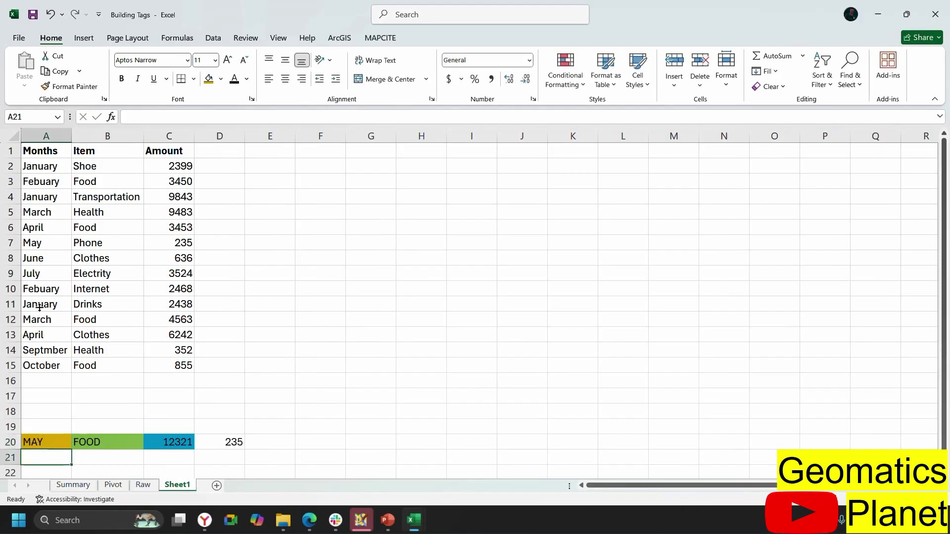